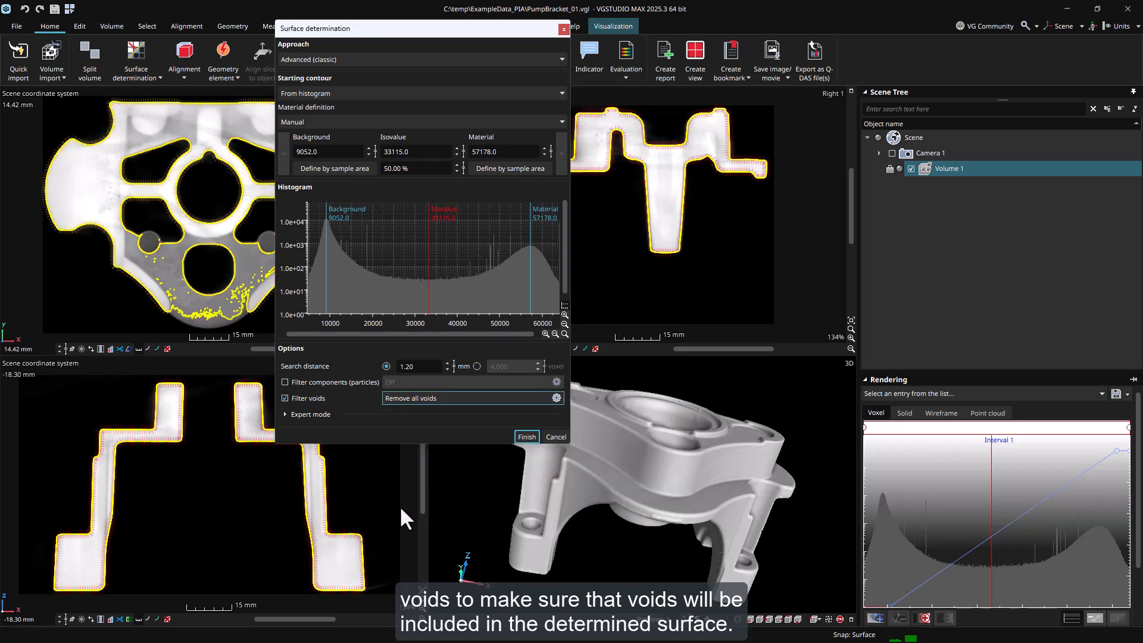
- Complete the surface determination and open a new porosity/inclusion analysis for Volume 1
{"action": "left_click", "coordinate": [532, 438]}
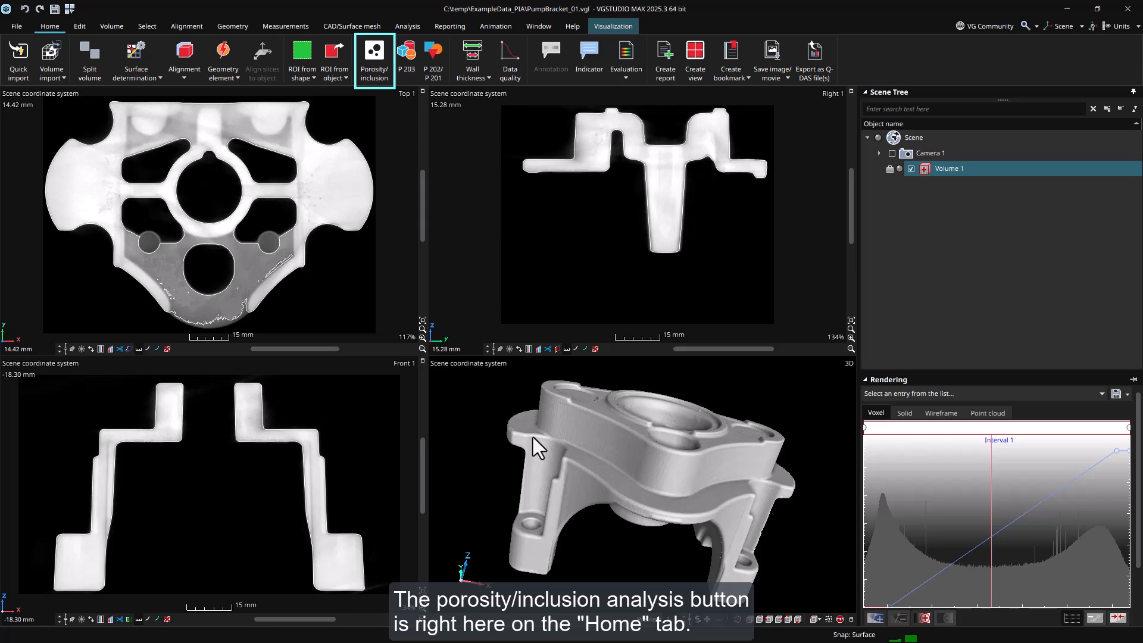
{"action": "left_click", "coordinate": [406, 27]}
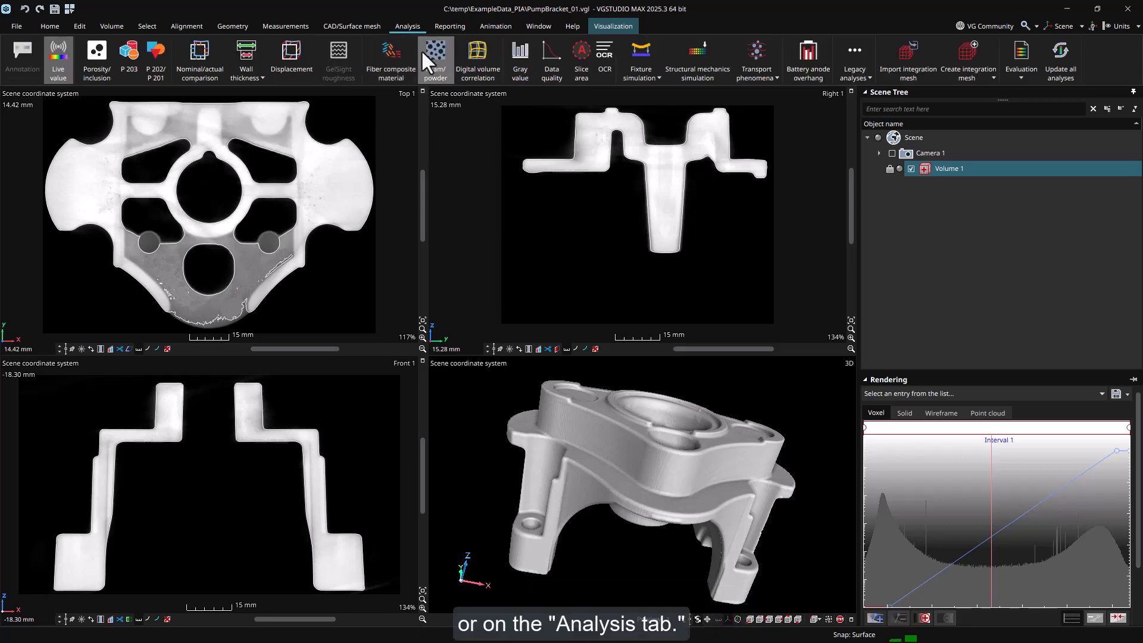
{"action": "left_click", "coordinate": [109, 81]}
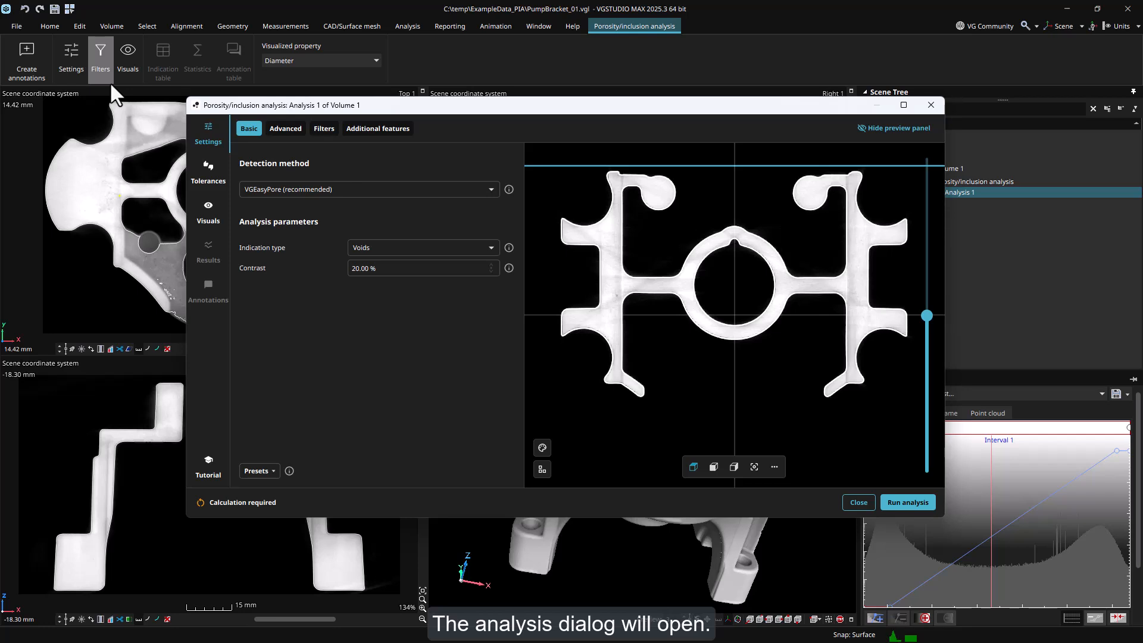
- Use VGEasyPore (recommended) as the detection method and Voids as the indication type
{"action": "left_click", "coordinate": [335, 190]}
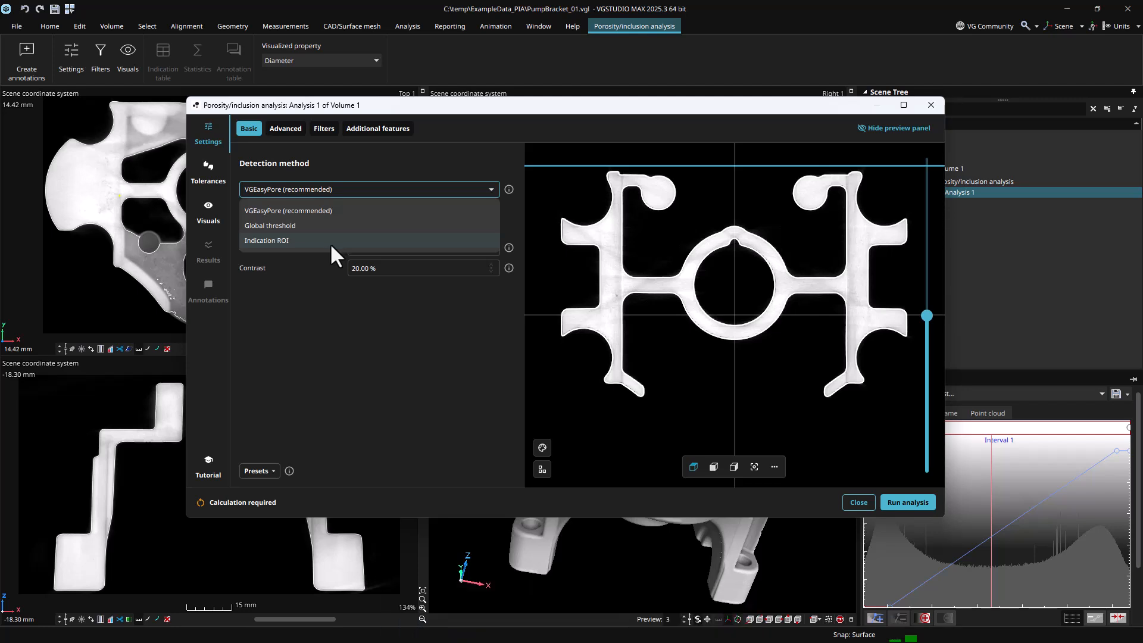
{"action": "left_click", "coordinate": [336, 190]}
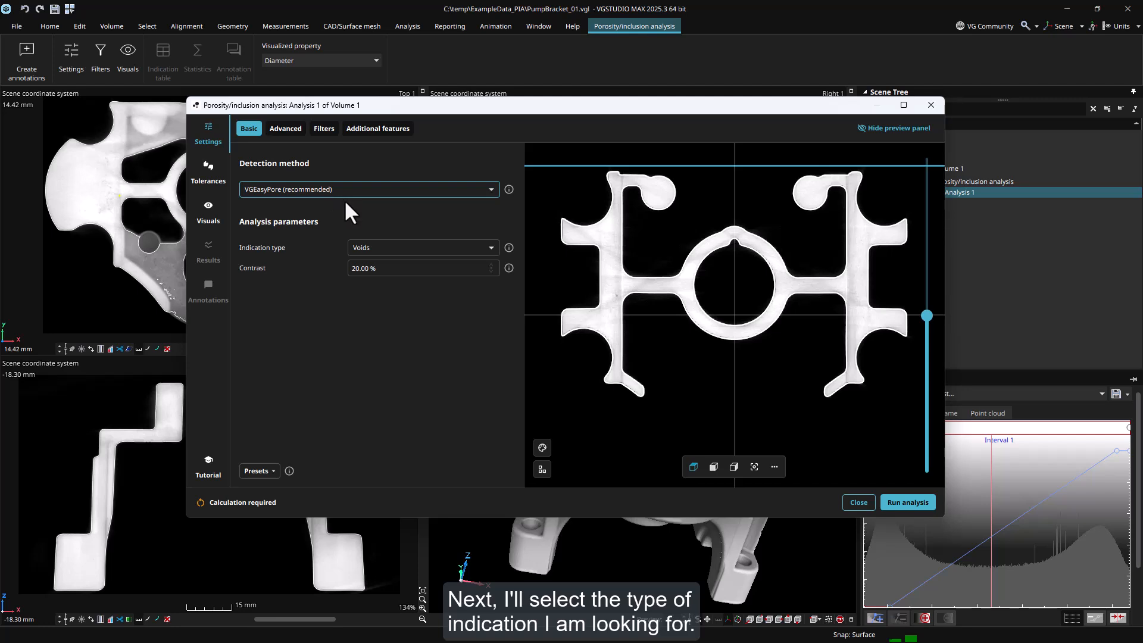
{"action": "left_click", "coordinate": [377, 256]}
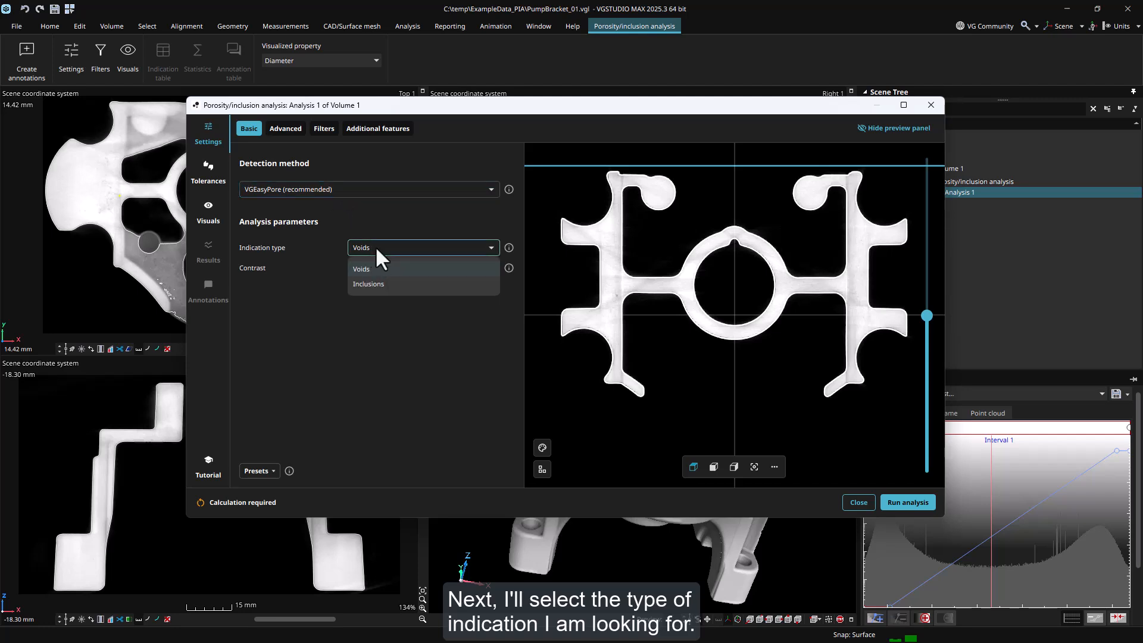
{"action": "left_click", "coordinate": [377, 251]}
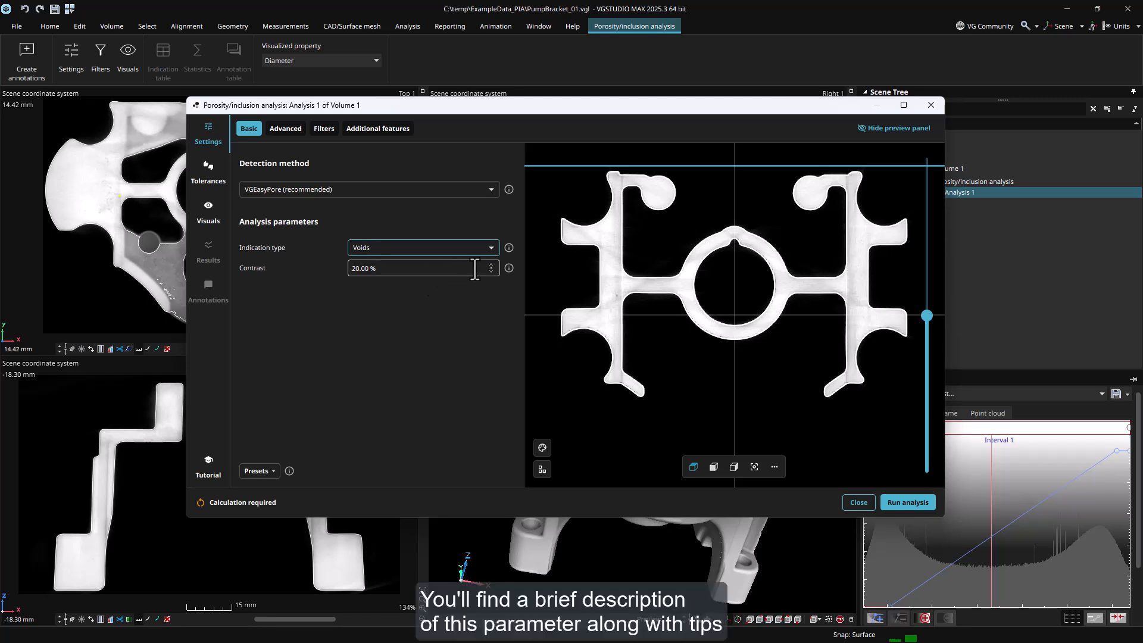
{"action": "mouse_move", "coordinate": [508, 268]}
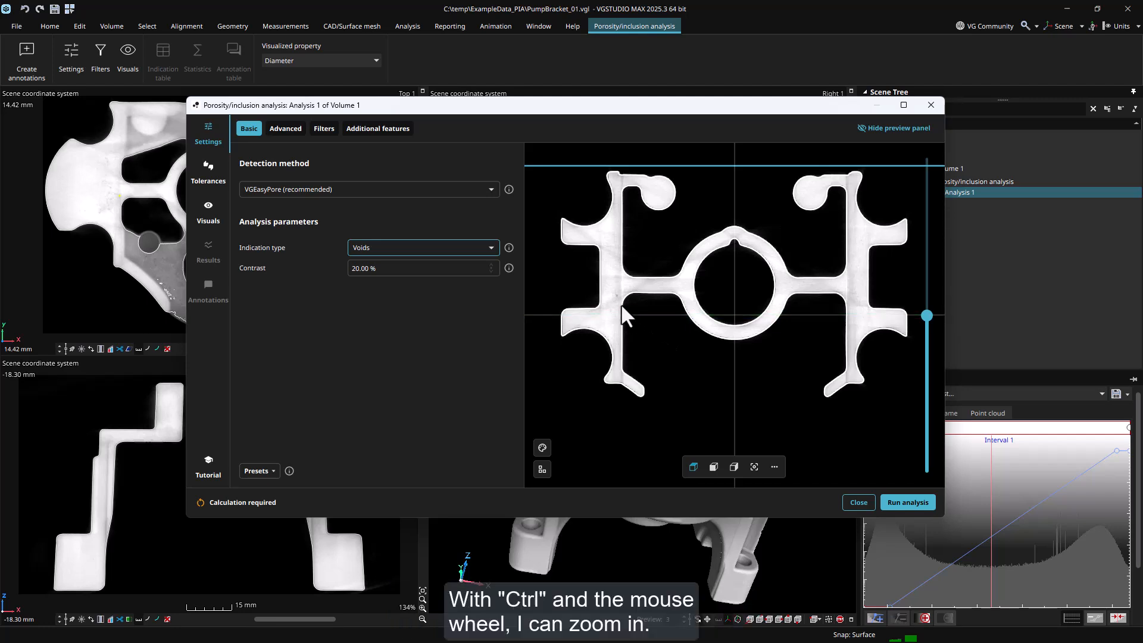
- Examine the marked voids close up in the analysis preview, go through its slices, and fit the preview to the window
{"action": "scroll", "coordinate": [618, 304], "scroll_direction": "up", "scroll_amount": 1, "text": "ctrl"}
{"action": "scroll", "coordinate": [618, 305], "scroll_direction": "up", "scroll_amount": 4, "text": "ctrl"}
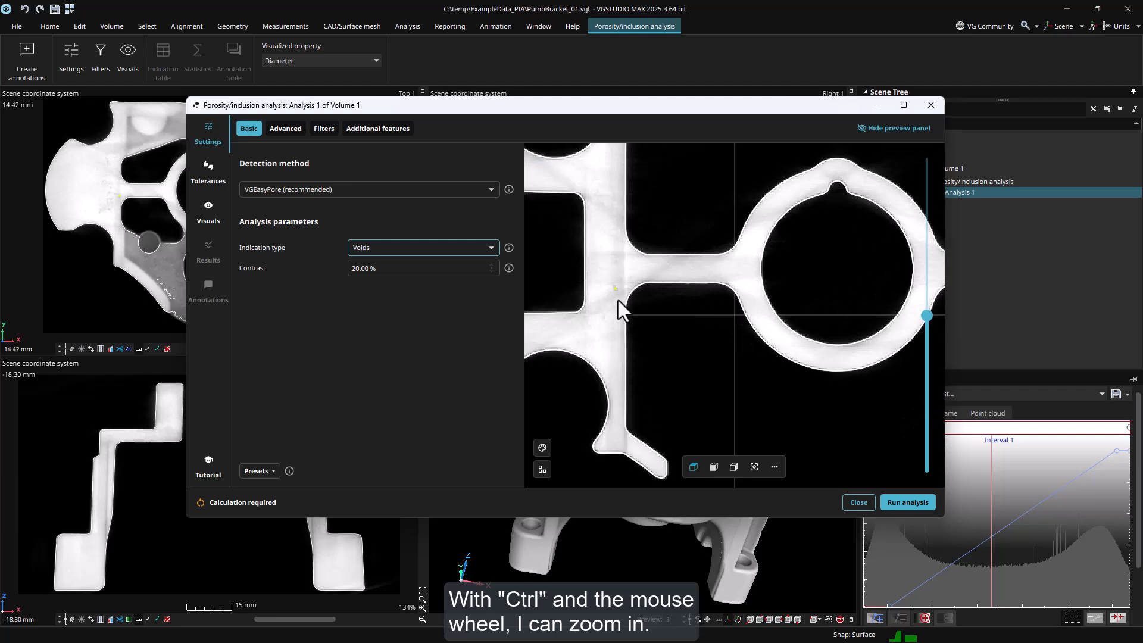
{"action": "scroll", "coordinate": [617, 293], "scroll_direction": "up", "scroll_amount": 2, "text": "ctrl"}
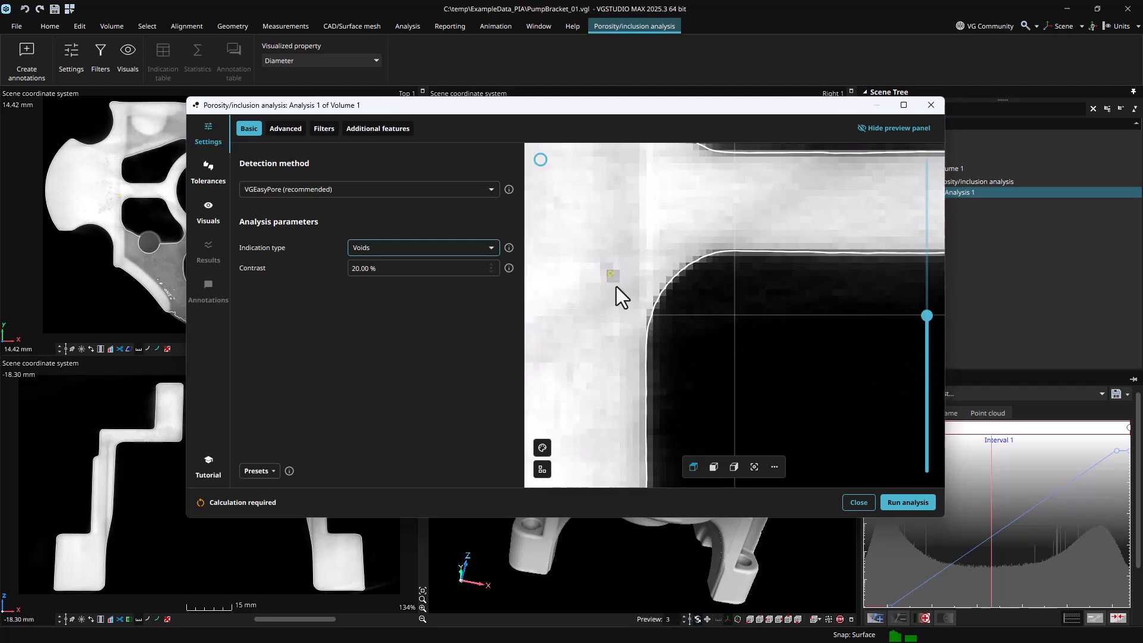
{"action": "left_click_drag", "start_coordinate": [623, 288], "coordinate": [656, 284]}
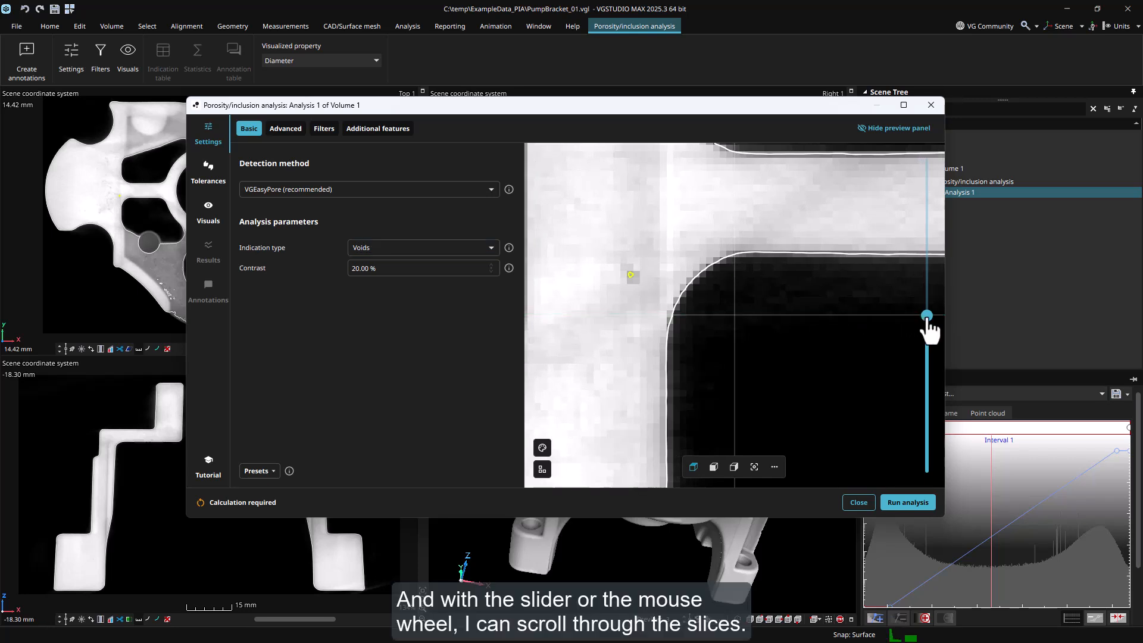
{"action": "left_click_drag", "start_coordinate": [927, 315], "coordinate": [926, 260]}
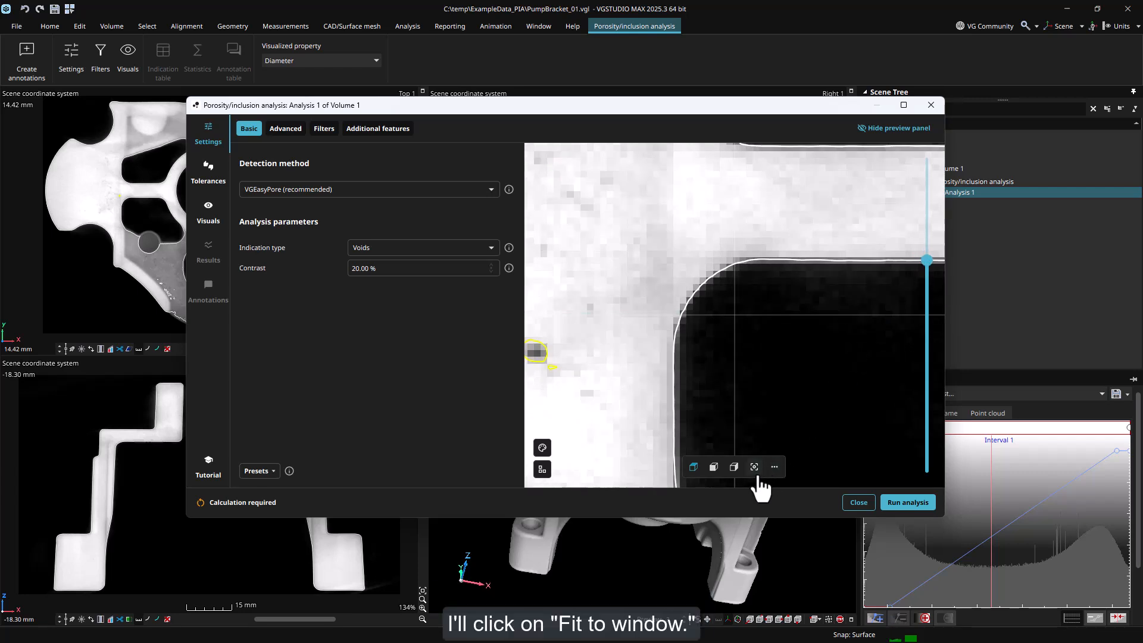
{"action": "left_click", "coordinate": [754, 467]}
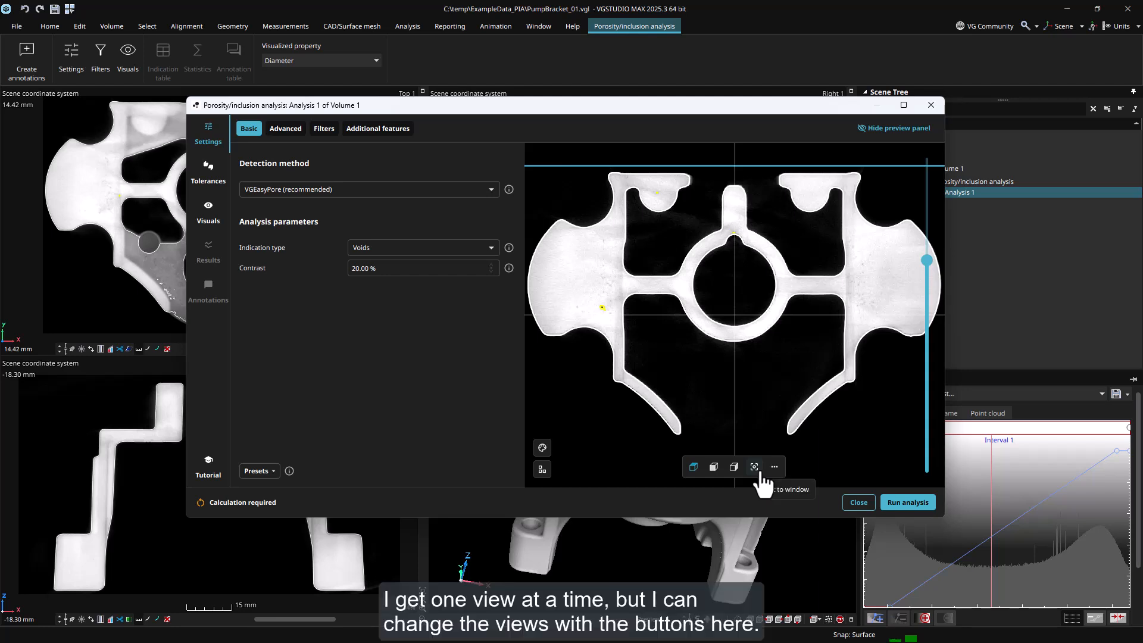
- Look at the preview in the front and right views, and return to the top view
{"action": "left_click", "coordinate": [714, 468]}
{"action": "left_click", "coordinate": [735, 468]}
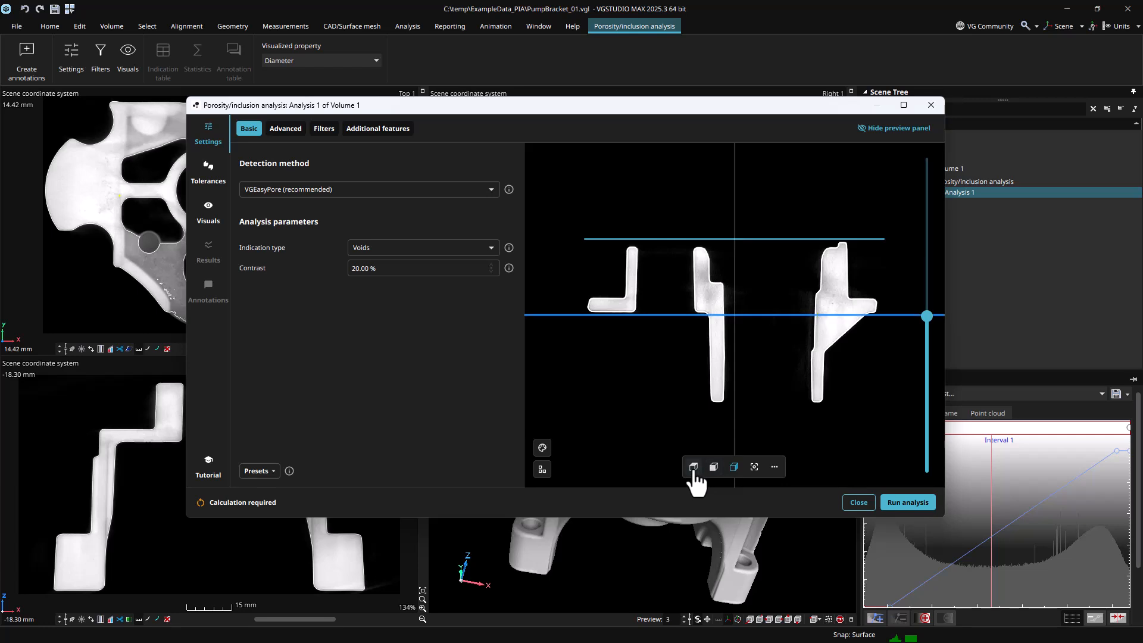
{"action": "left_click", "coordinate": [694, 467]}
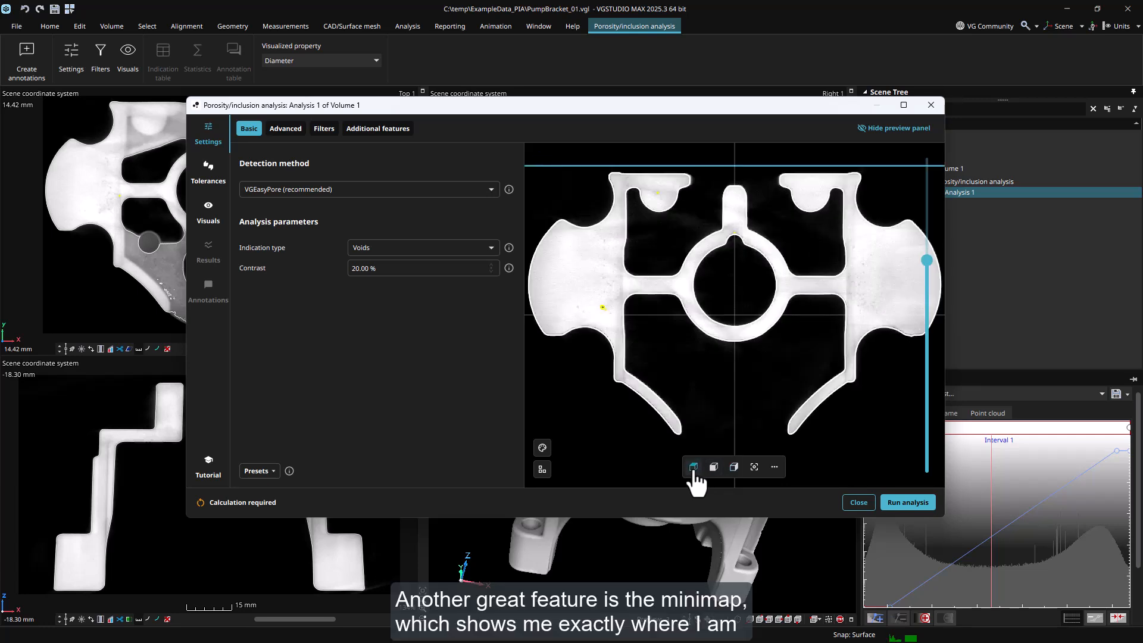
- Use the preview's minimap to reach the slice with the void clusters, and examine one cluster close up
{"action": "left_click", "coordinate": [544, 471]}
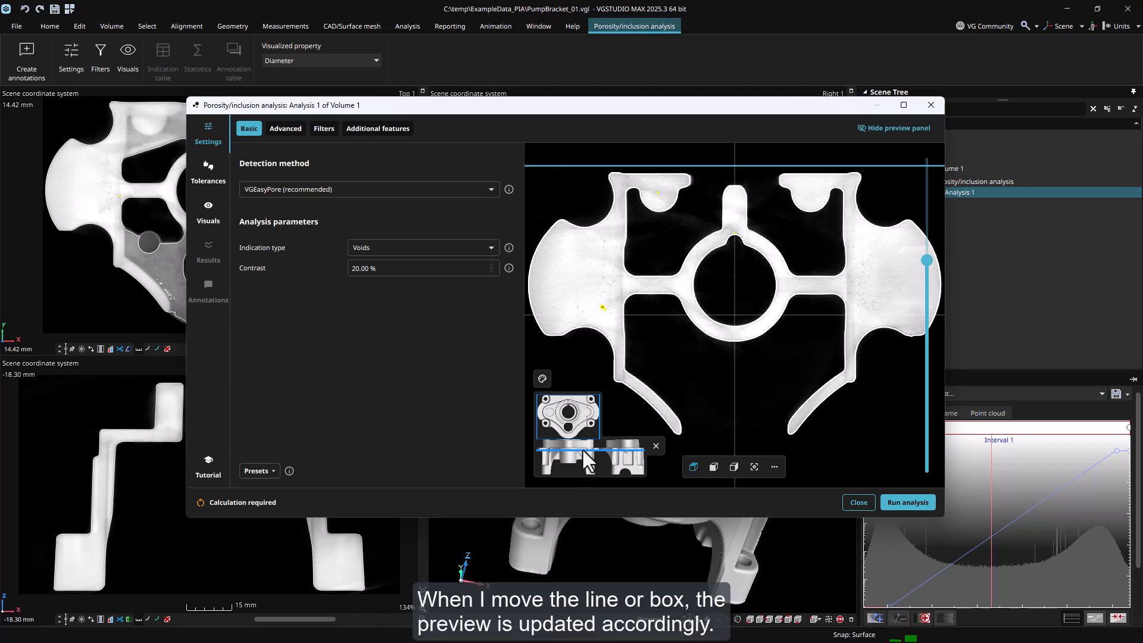
{"action": "left_click_drag", "start_coordinate": [582, 451], "coordinate": [586, 447]}
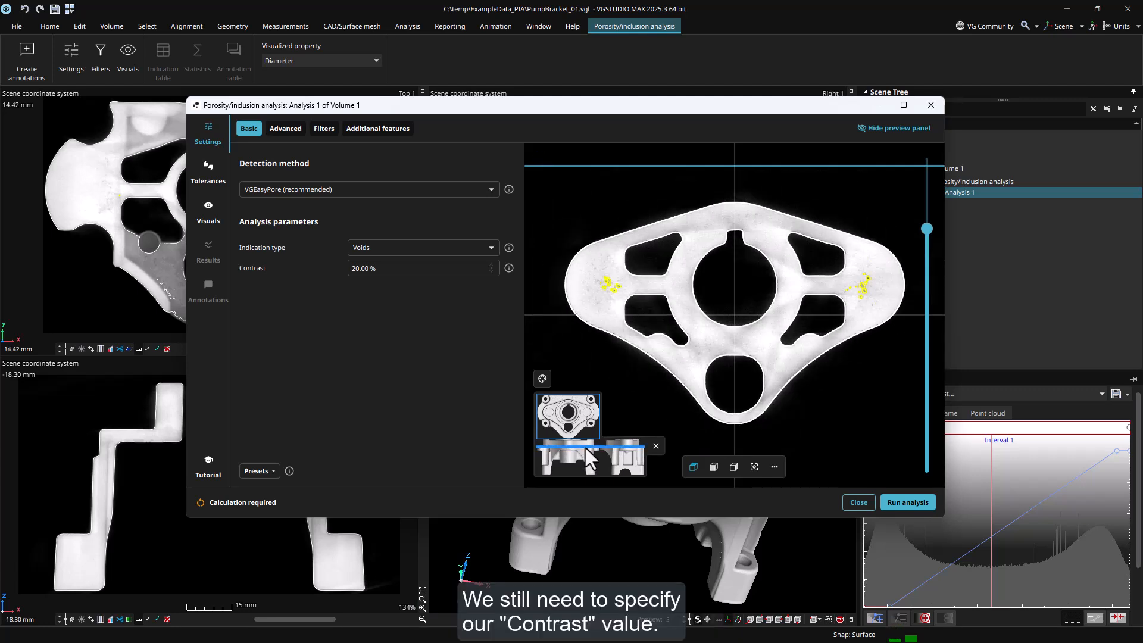
{"action": "left_click_drag", "start_coordinate": [585, 448], "coordinate": [591, 450]}
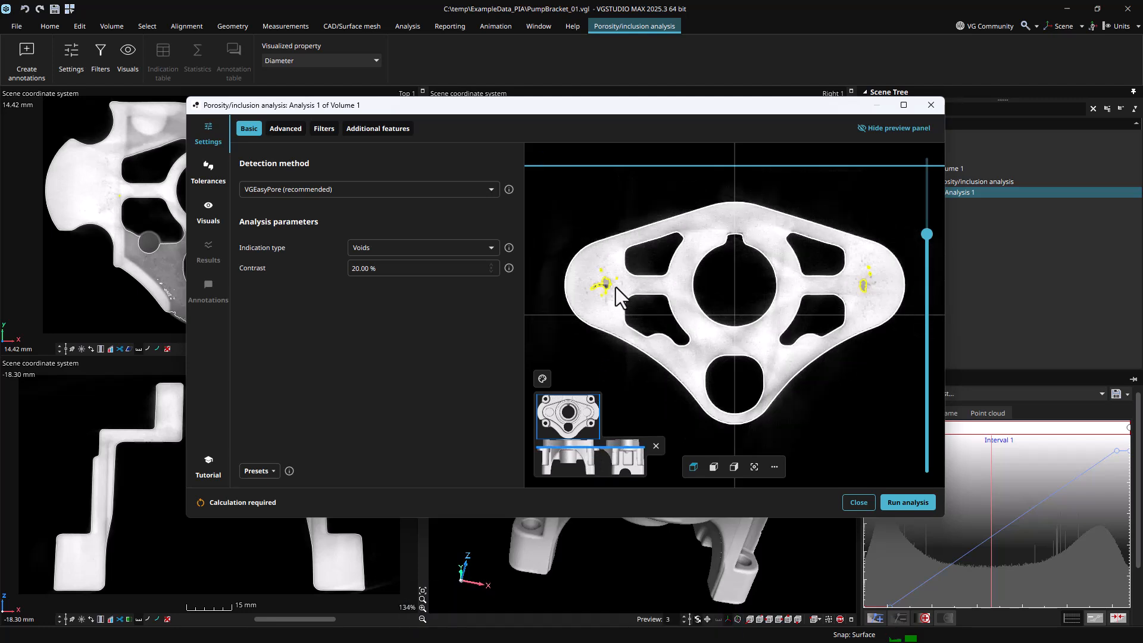
{"action": "scroll", "coordinate": [616, 287], "scroll_direction": "up", "scroll_amount": 6}
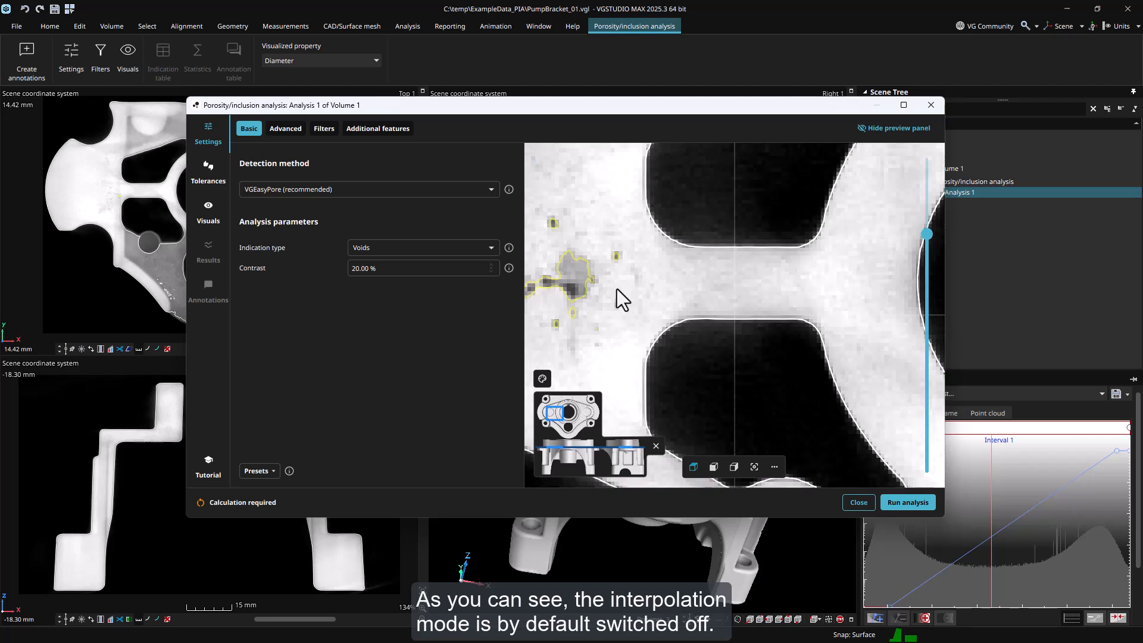
{"action": "left_click_drag", "start_coordinate": [617, 288], "coordinate": [686, 290]}
{"action": "scroll", "coordinate": [671, 295], "scroll_direction": "up", "scroll_amount": 1}
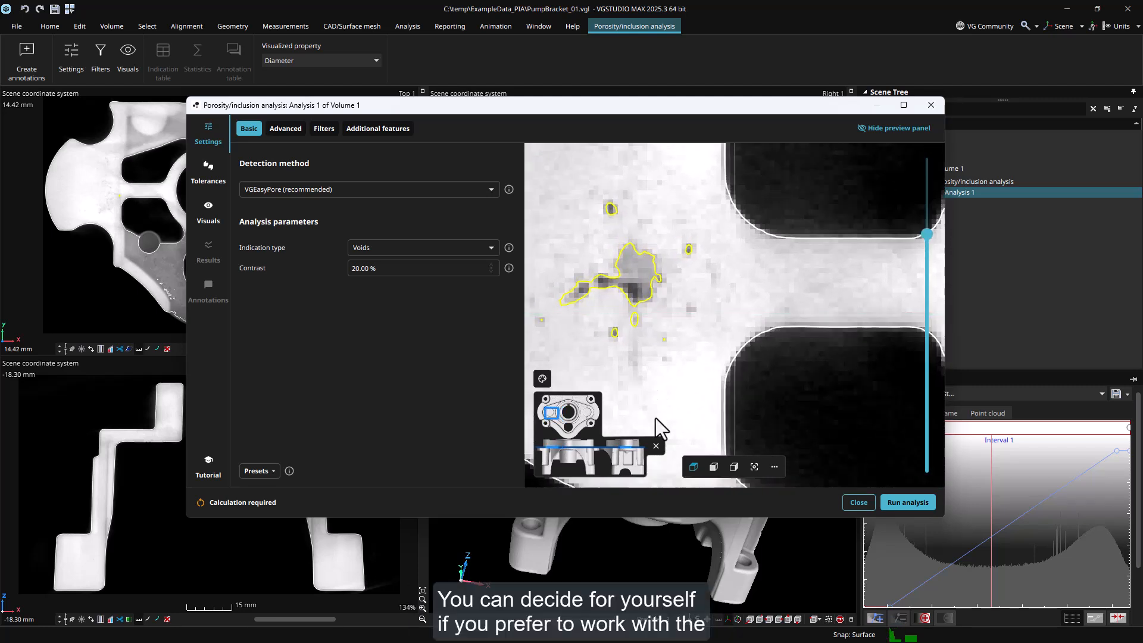
{"action": "left_click", "coordinate": [656, 446]}
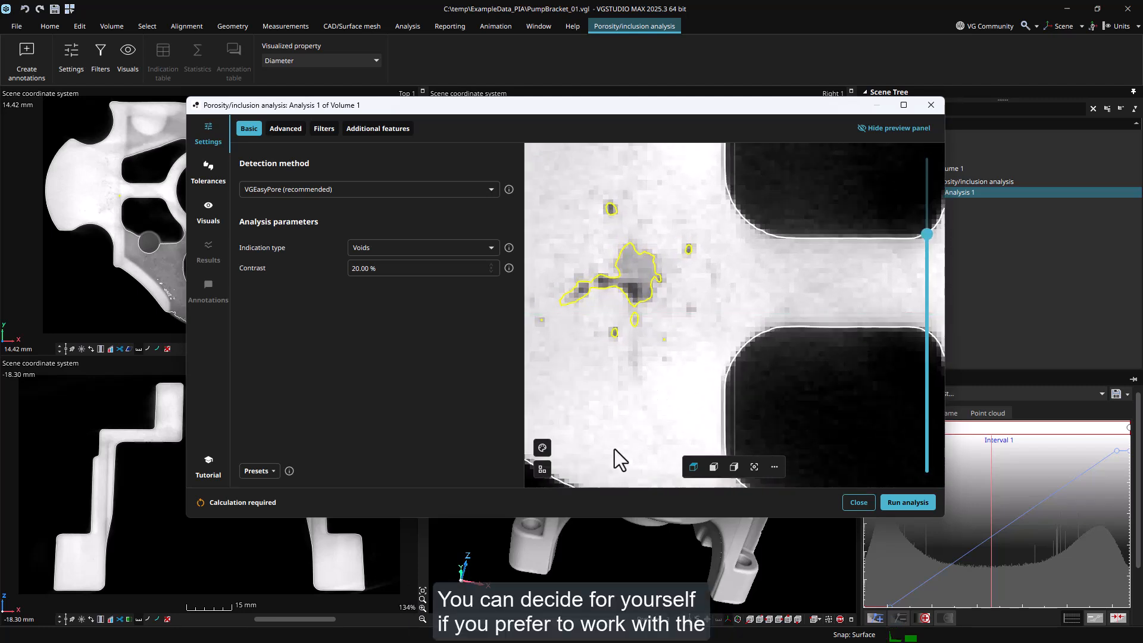
- Review the preview's display options, including the gray value interpolation setting
{"action": "left_click", "coordinate": [541, 448]}
{"action": "left_click", "coordinate": [541, 446]}
{"action": "left_click", "coordinate": [541, 445]}
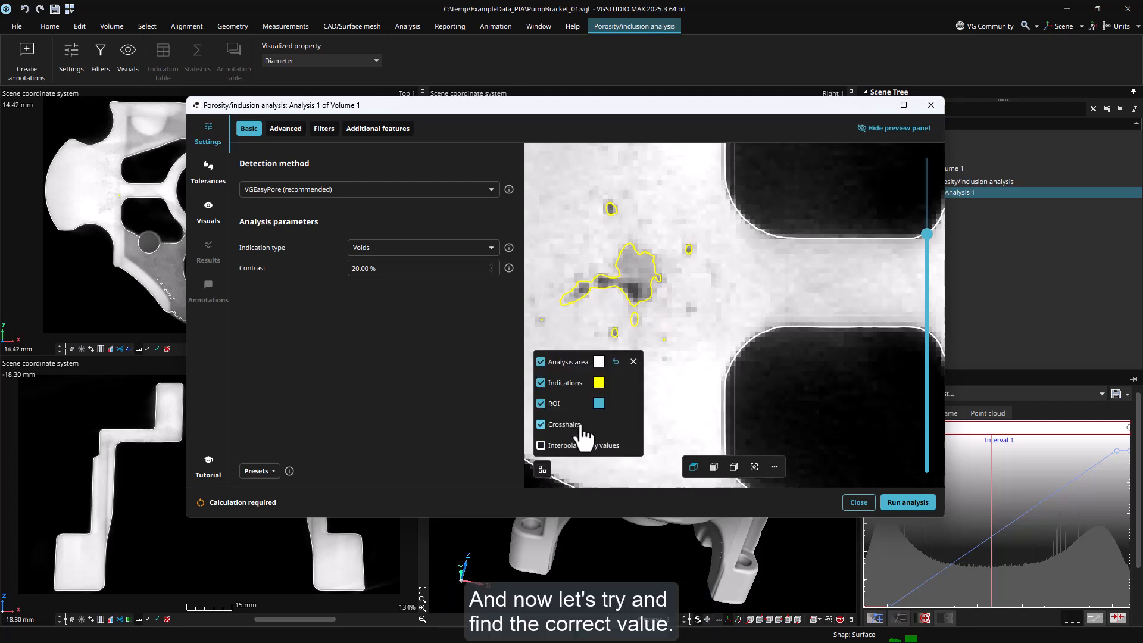
{"action": "left_click", "coordinate": [634, 362]}
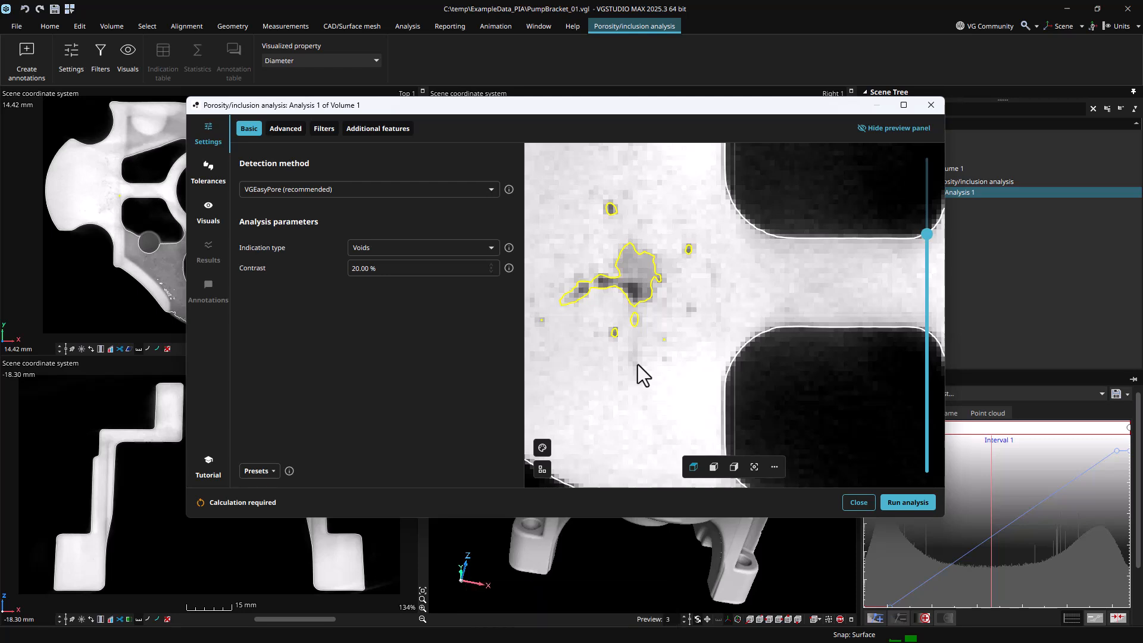
- Set the contrast parameter of the void detection to 15.00 %
{"action": "left_click", "coordinate": [491, 273]}
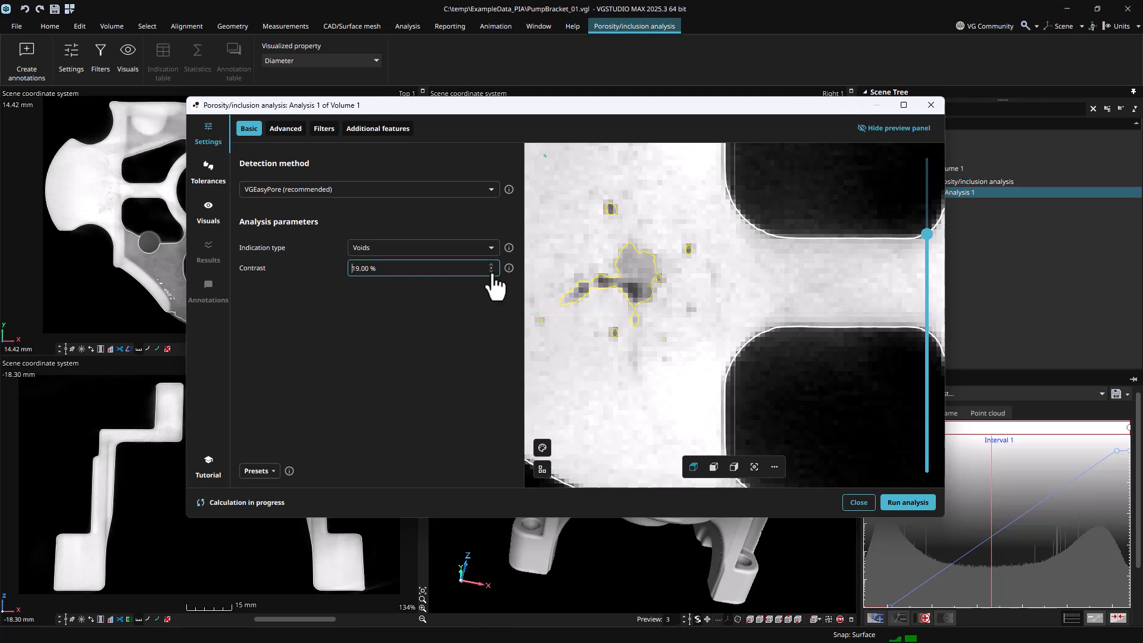
{"action": "left_click", "coordinate": [491, 273]}
{"action": "left_click", "coordinate": [491, 273]}
{"action": "left_click", "coordinate": [491, 273]}
{"action": "left_click", "coordinate": [491, 273]}
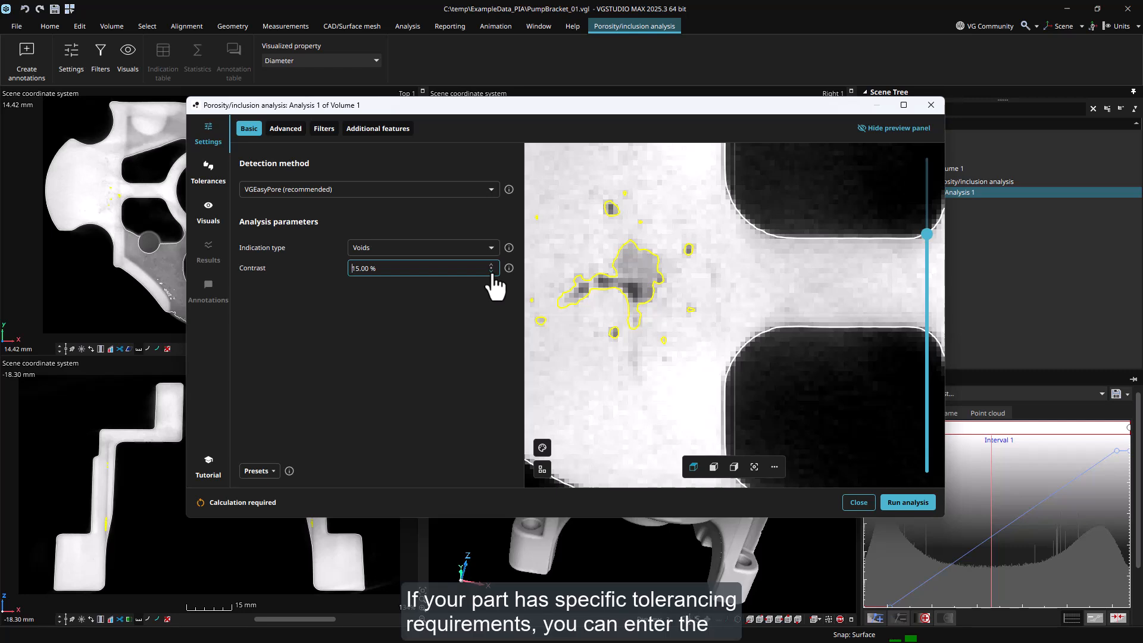
- Add a global tolerance that limits porosity to a maximum of 0.50 %
{"action": "left_click", "coordinate": [211, 186]}
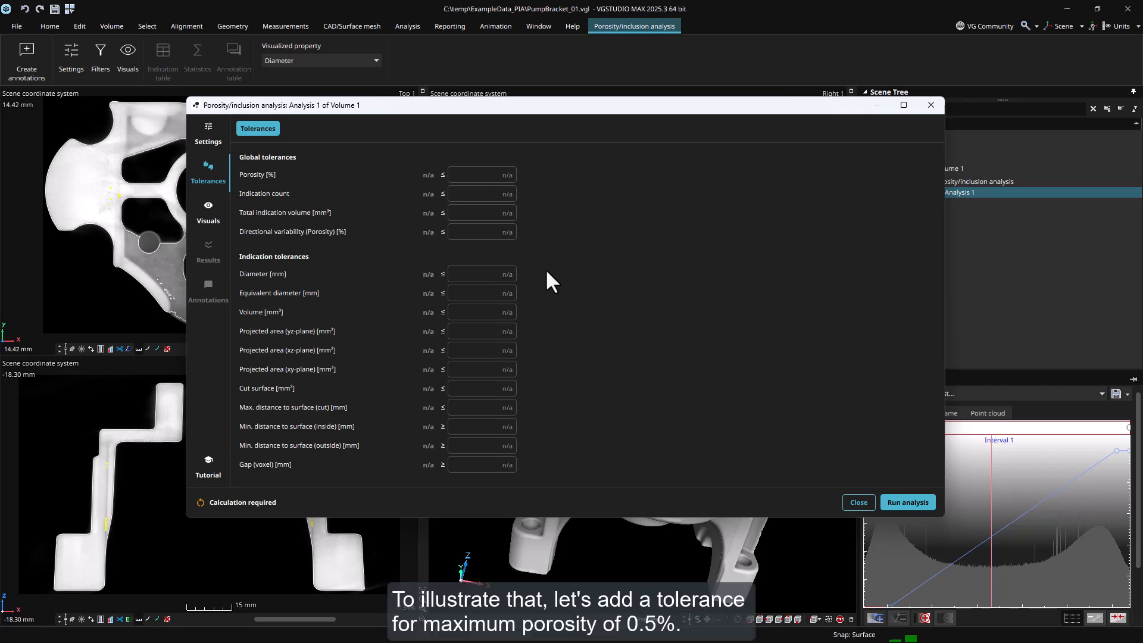
{"action": "left_click", "coordinate": [512, 175]}
{"action": "type", "text": "0.50"}
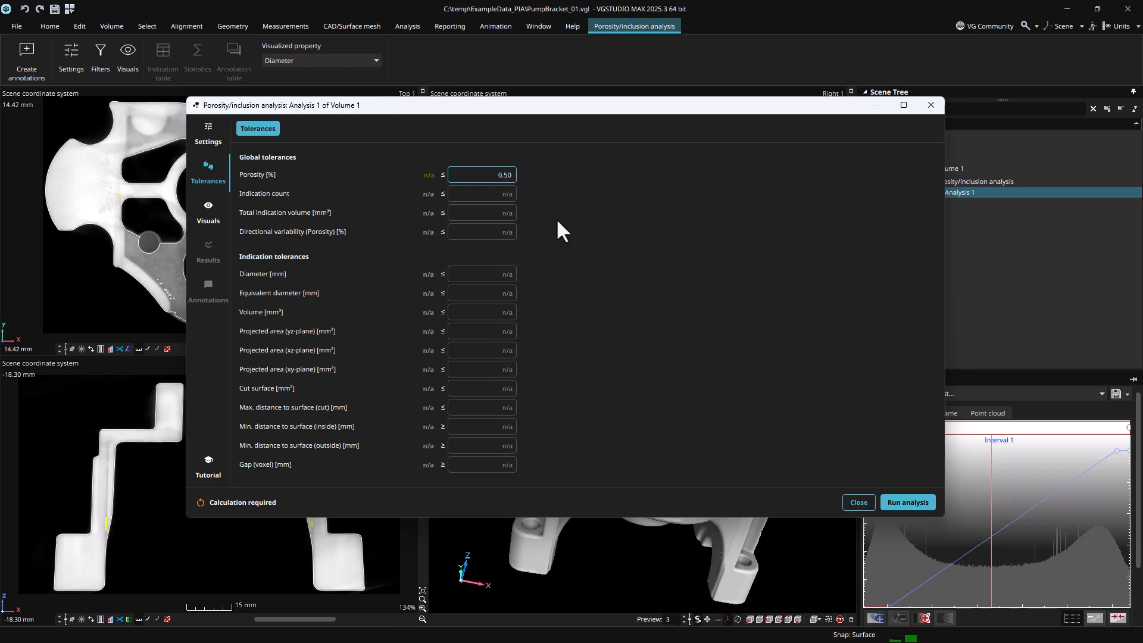
- Return to the basic analysis settings and run the porosity/inclusion analysis
{"action": "left_click", "coordinate": [205, 138]}
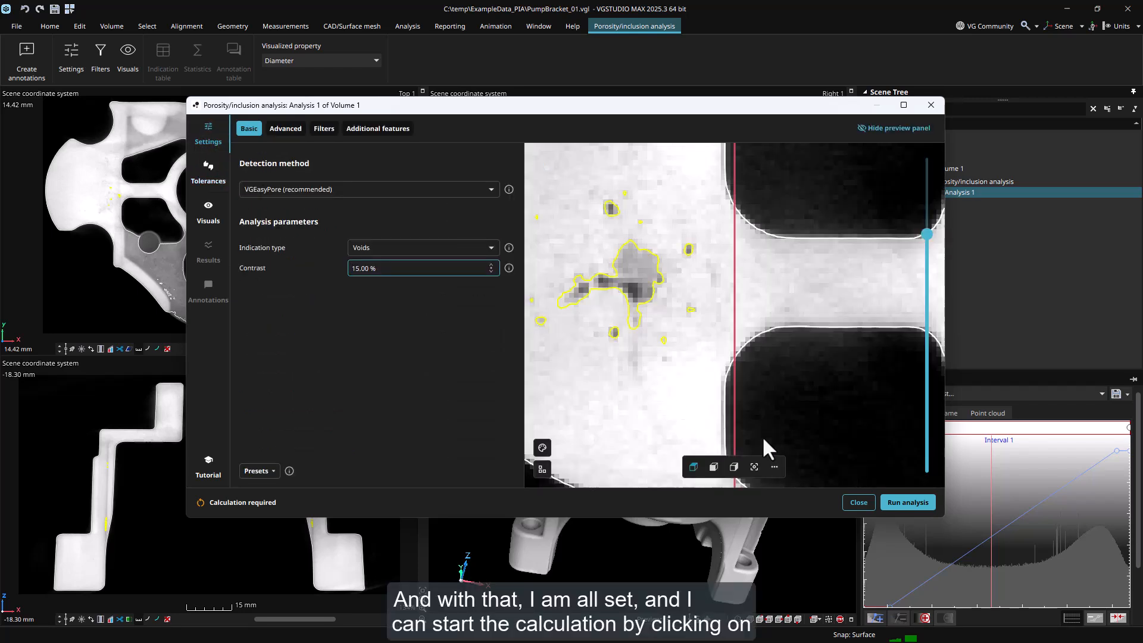
{"action": "left_click", "coordinate": [930, 505]}
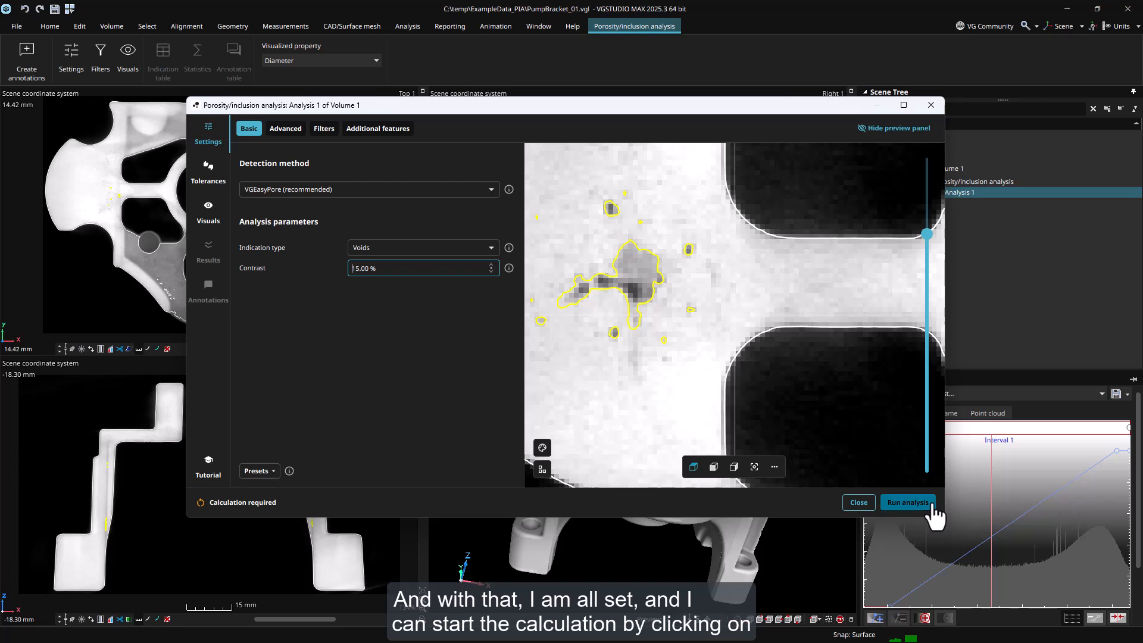
{"action": "left_click", "coordinate": [930, 503]}
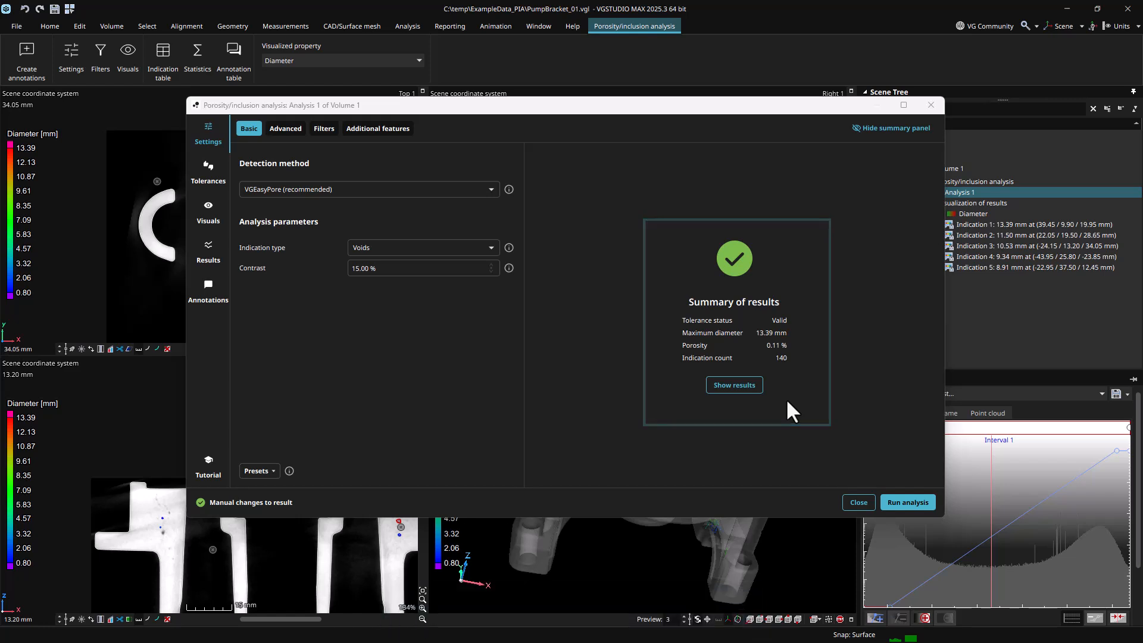
- Review the analysis results in the list of indications, the statistics and the diameter histogram
{"action": "left_click", "coordinate": [753, 387]}
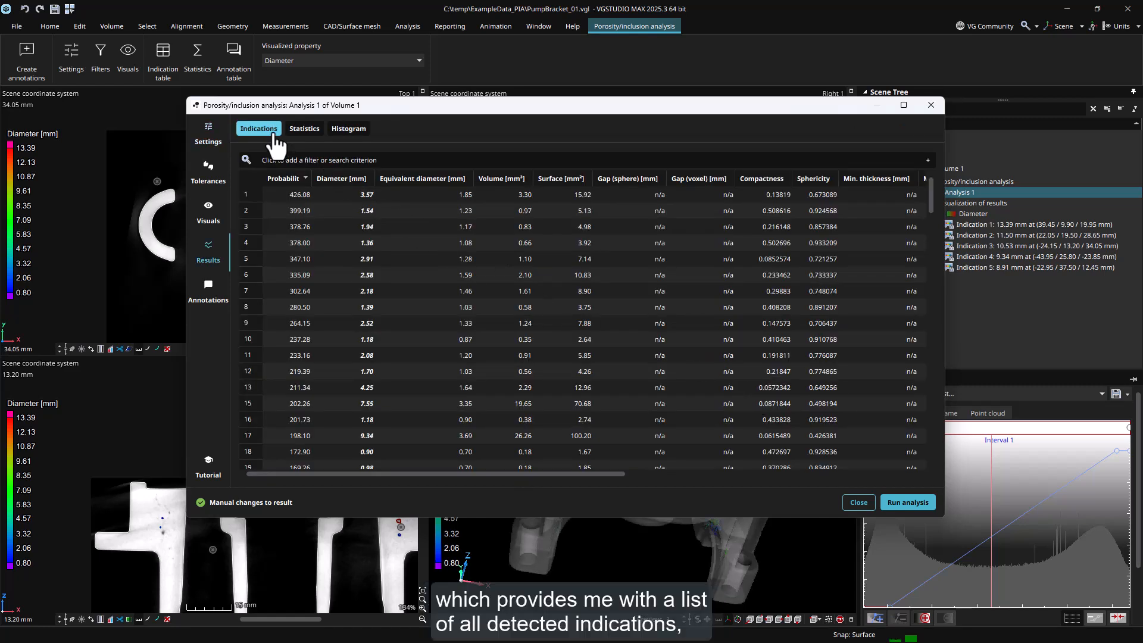
{"action": "left_click", "coordinate": [318, 134]}
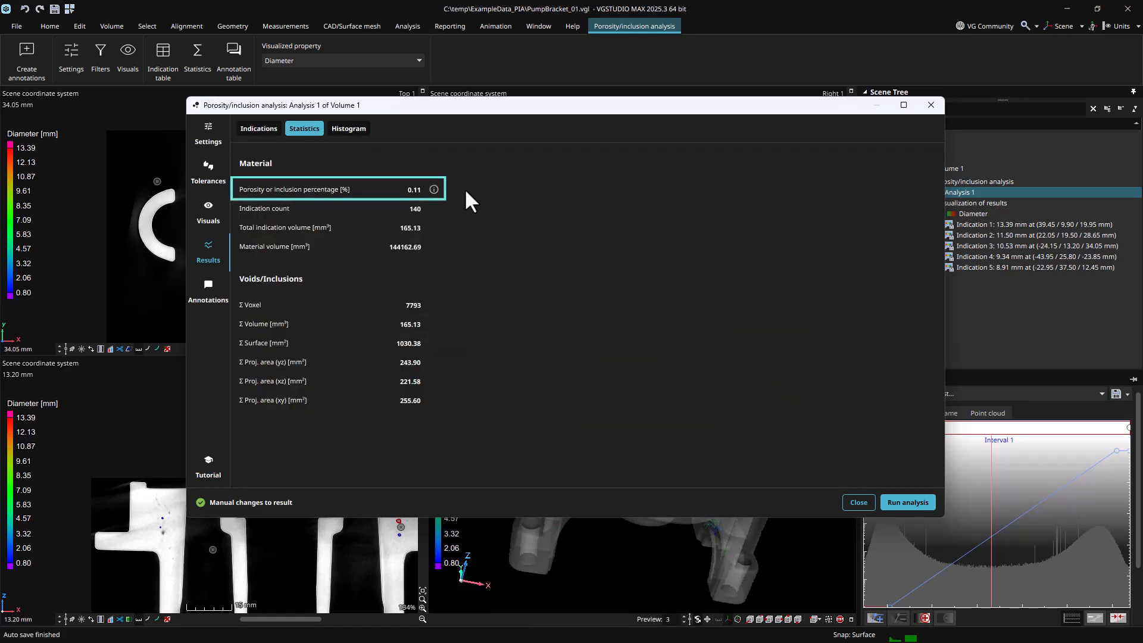
{"action": "left_click", "coordinate": [367, 133]}
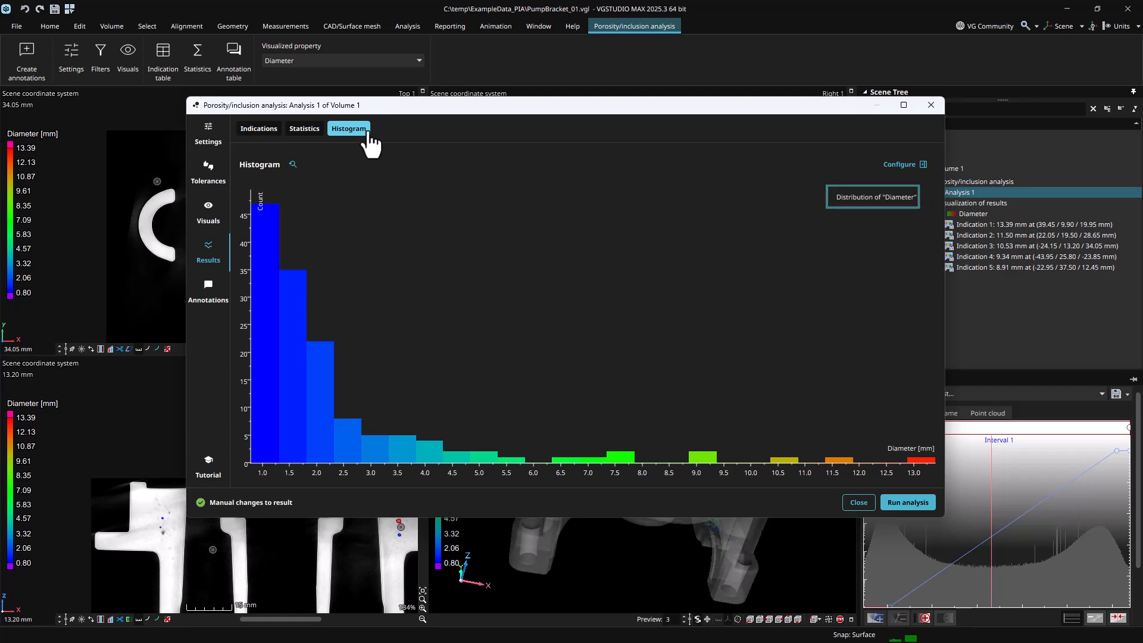
- Close the analysis dialog and enlarge the 3D view to fill the whole workspace
{"action": "left_click", "coordinate": [923, 108]}
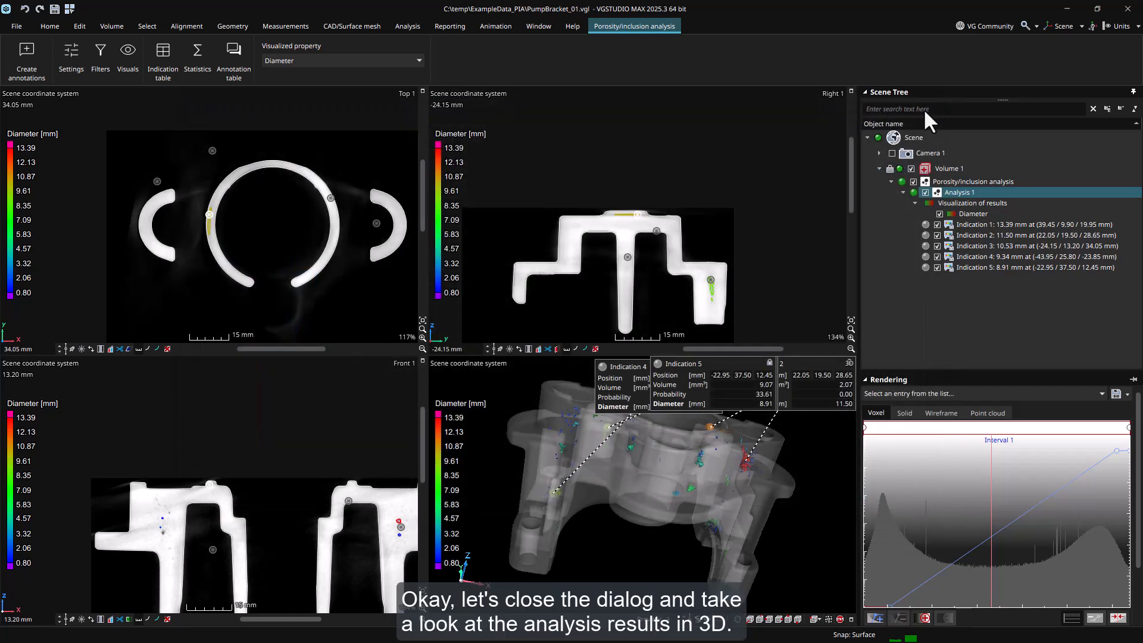
{"action": "left_click", "coordinate": [851, 619]}
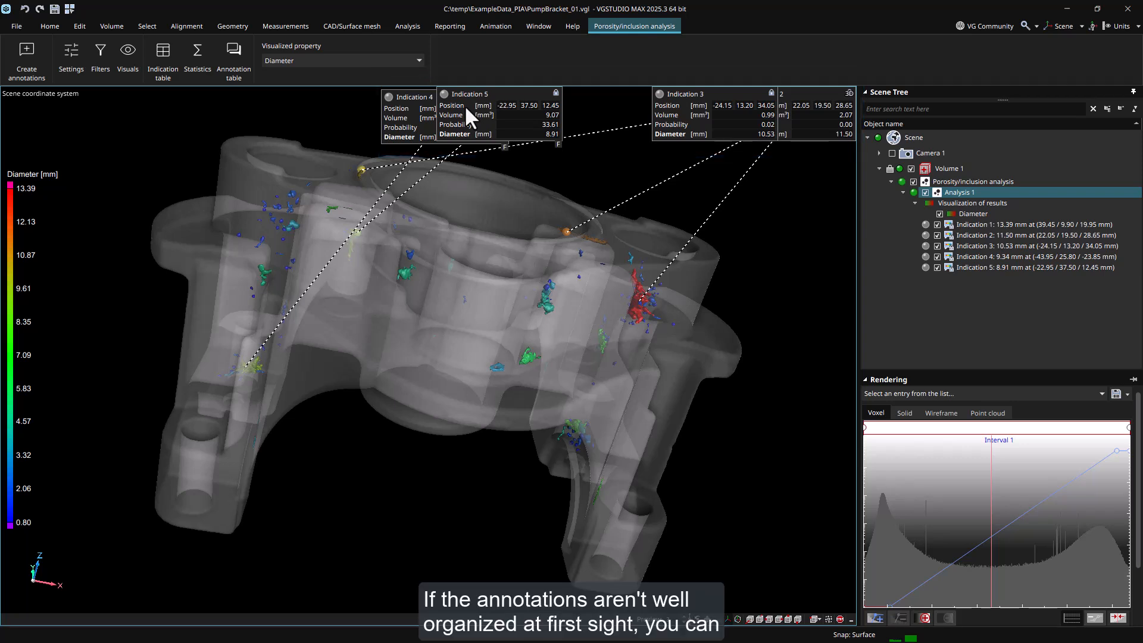
- Arrange the indication annotations in the 3D view so that they no longer overlap
{"action": "right_click", "coordinate": [585, 172]}
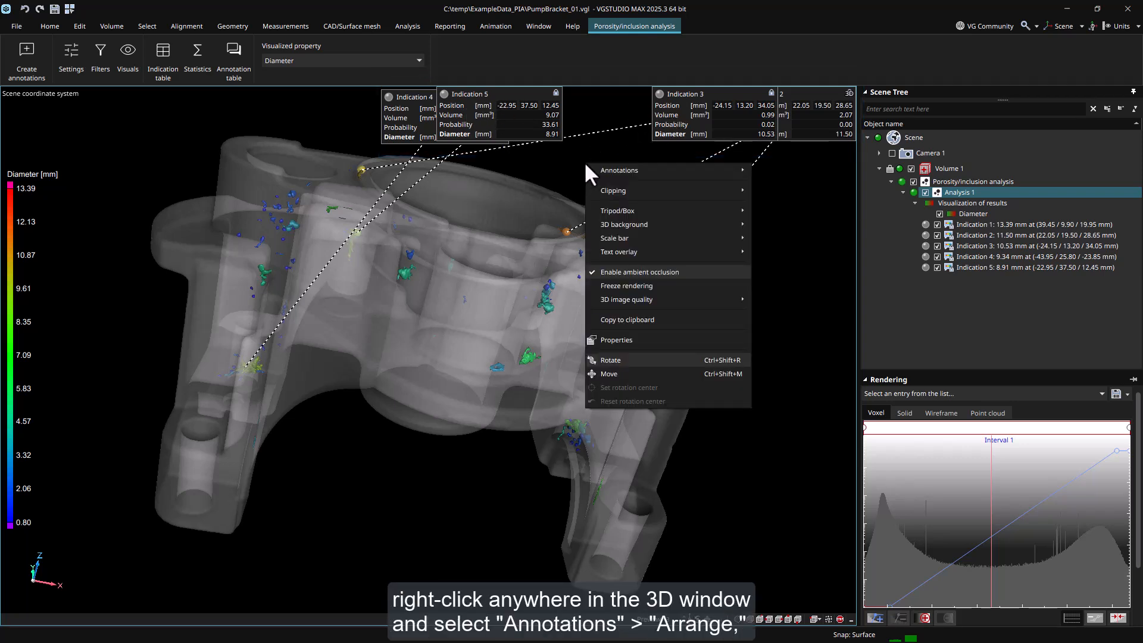
{"action": "mouse_move", "coordinate": [648, 170]}
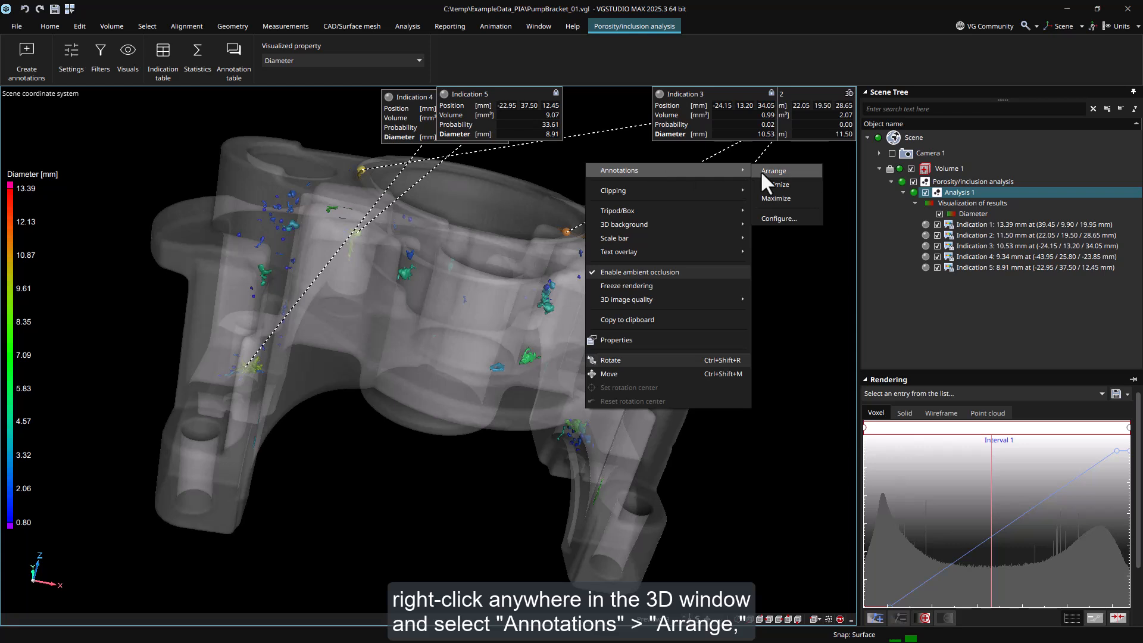
{"action": "left_click", "coordinate": [798, 171]}
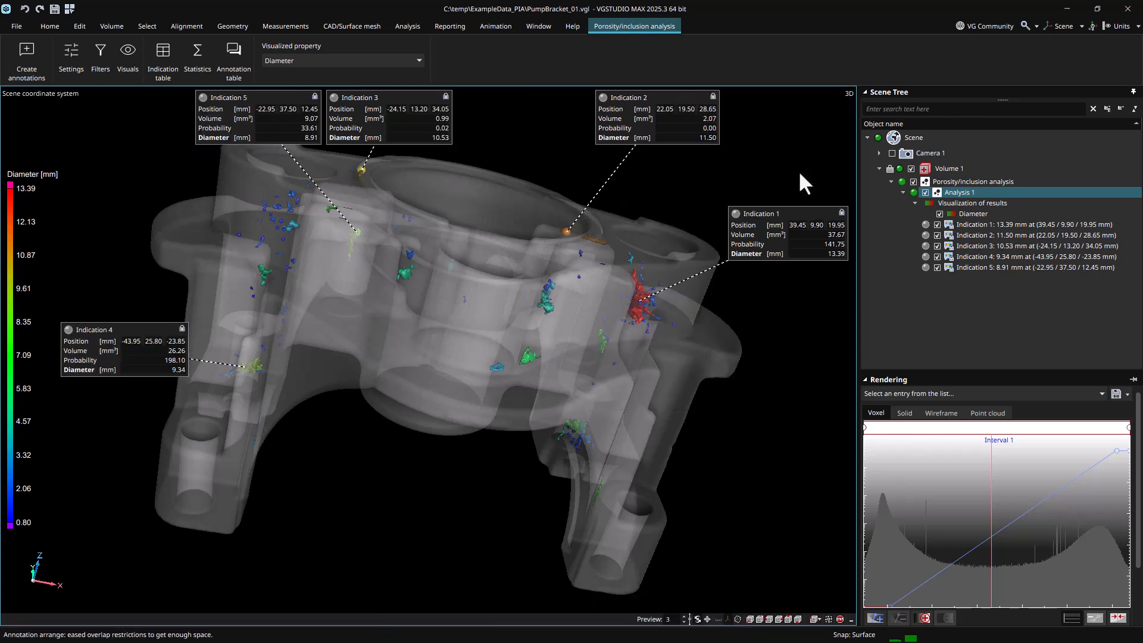
- Minimize all annotations in the 3D view and save the current display as a view under Analysis 1
{"action": "right_click", "coordinate": [561, 177]}
{"action": "mouse_move", "coordinate": [562, 176]}
{"action": "left_click", "coordinate": [758, 199]}
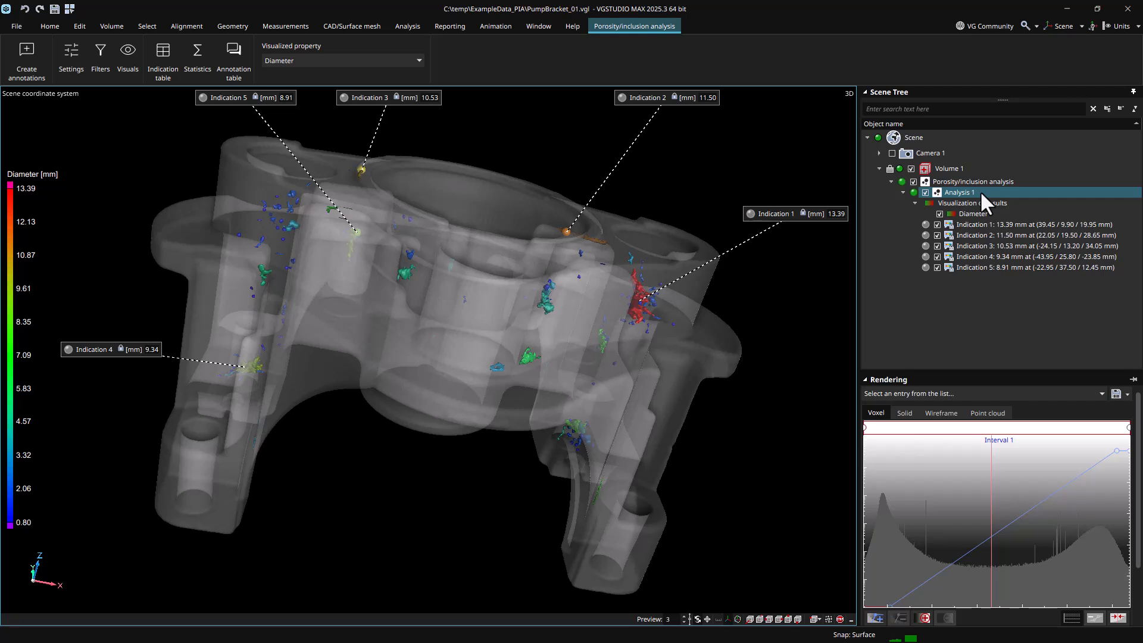
{"action": "left_click", "coordinate": [462, 25]}
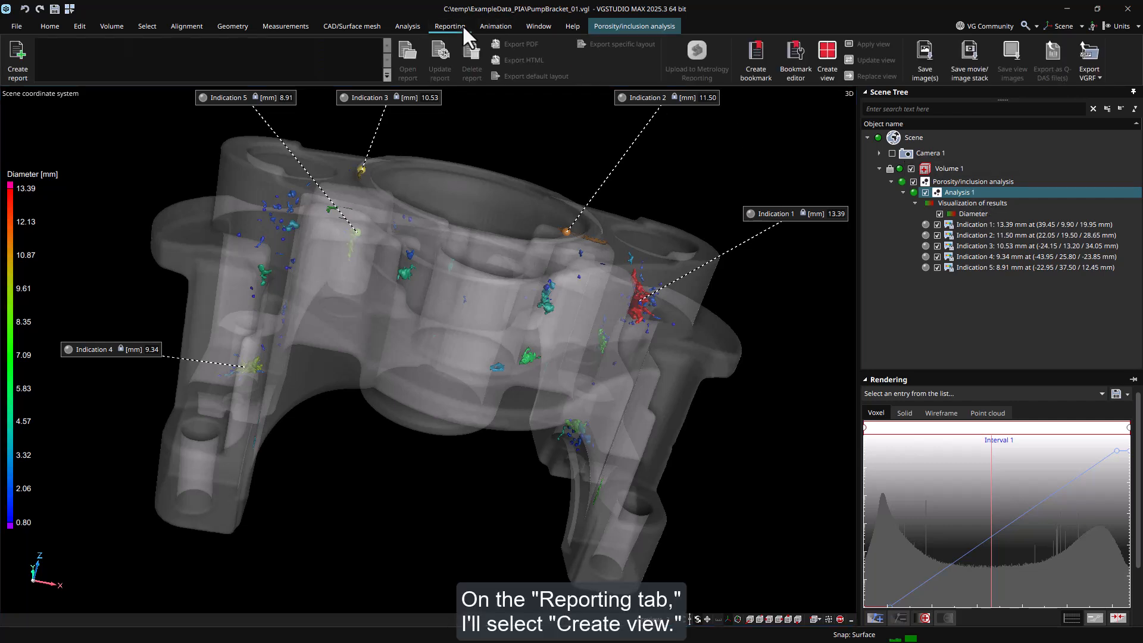
{"action": "left_click", "coordinate": [821, 66]}
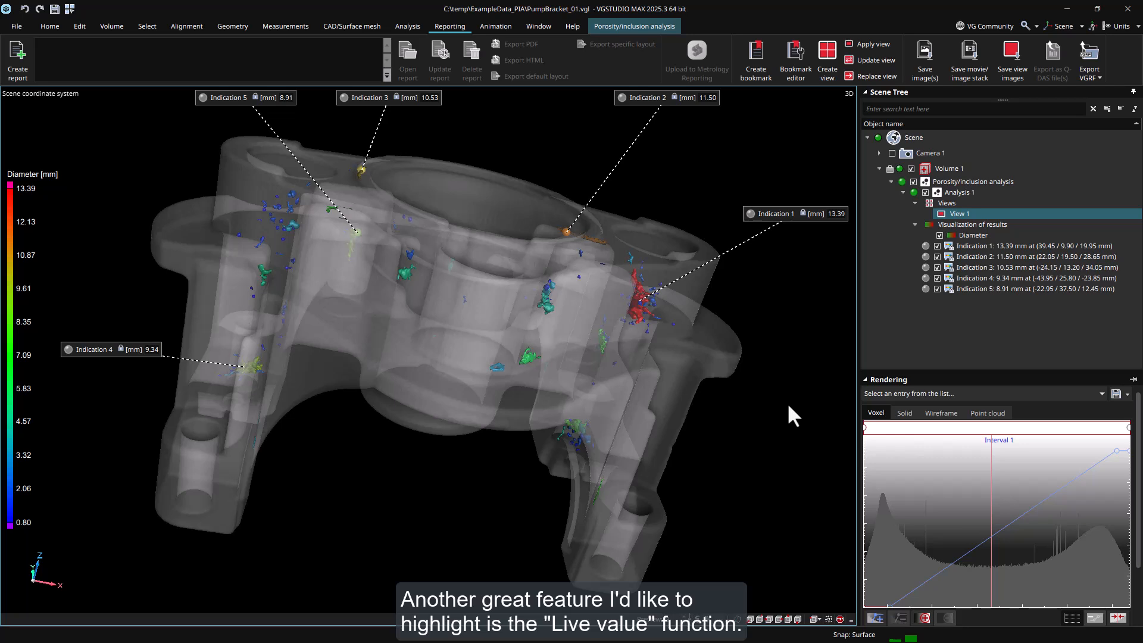
- Inspect the live value of the large red pore, show it in the indication table, and close the analysis dialog
{"action": "mouse_move", "coordinate": [634, 316]}
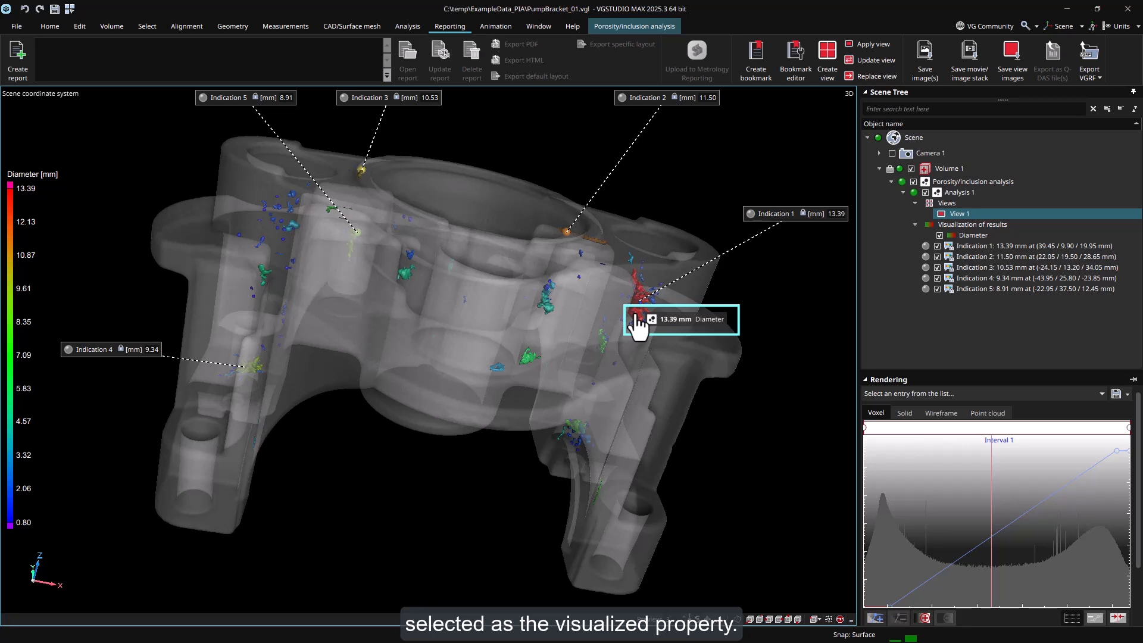
{"action": "left_click", "coordinate": [635, 314]}
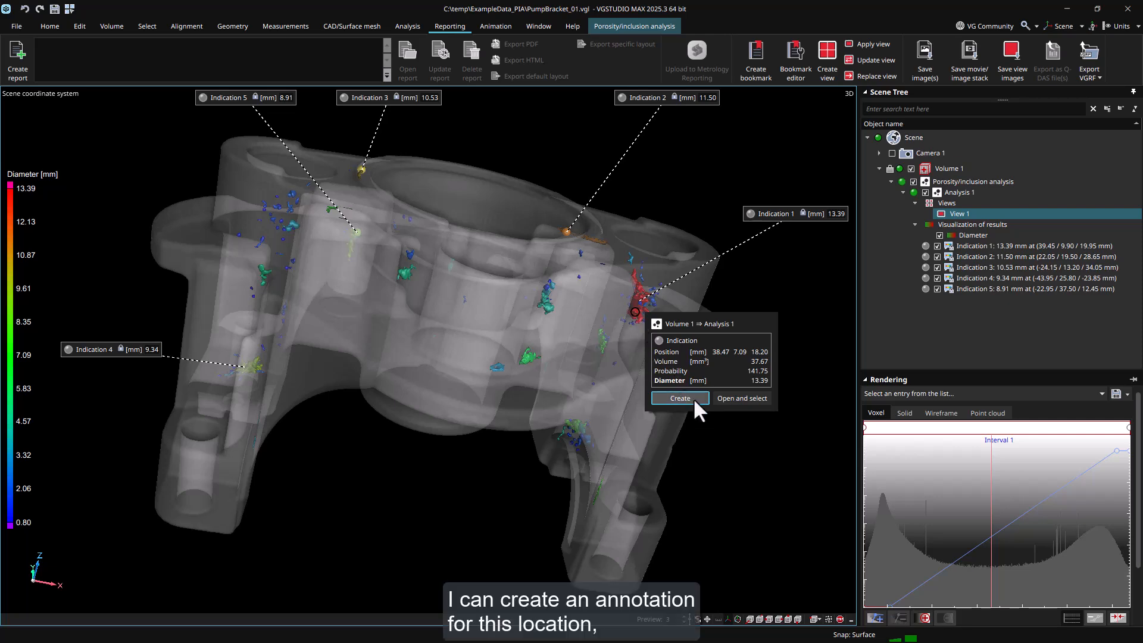
{"action": "left_click", "coordinate": [761, 399]}
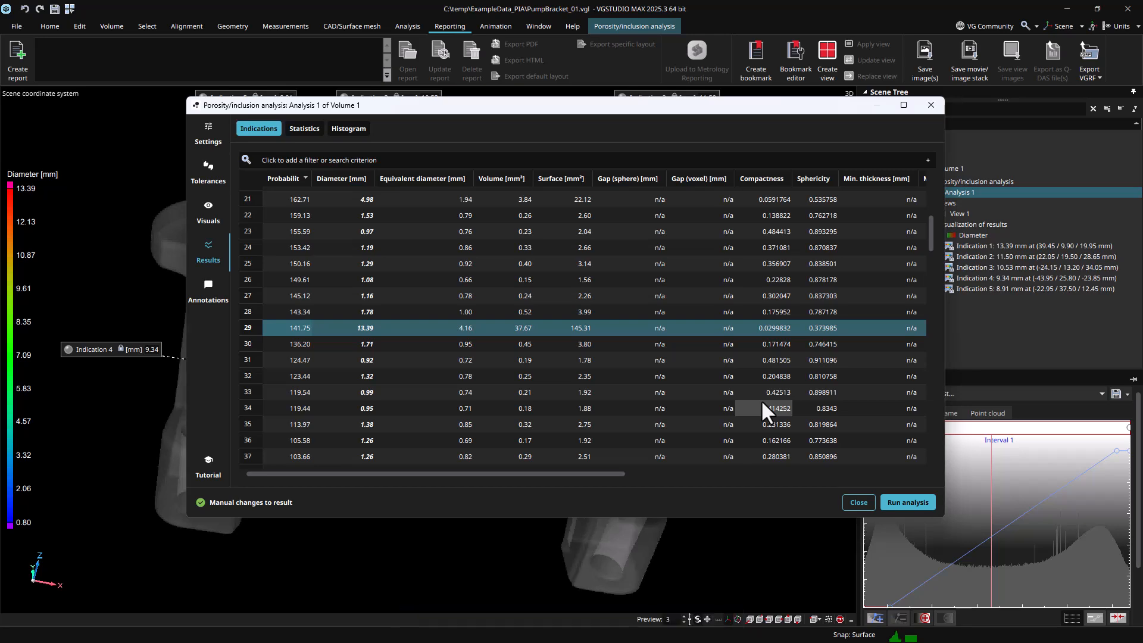
{"action": "left_click", "coordinate": [931, 105]}
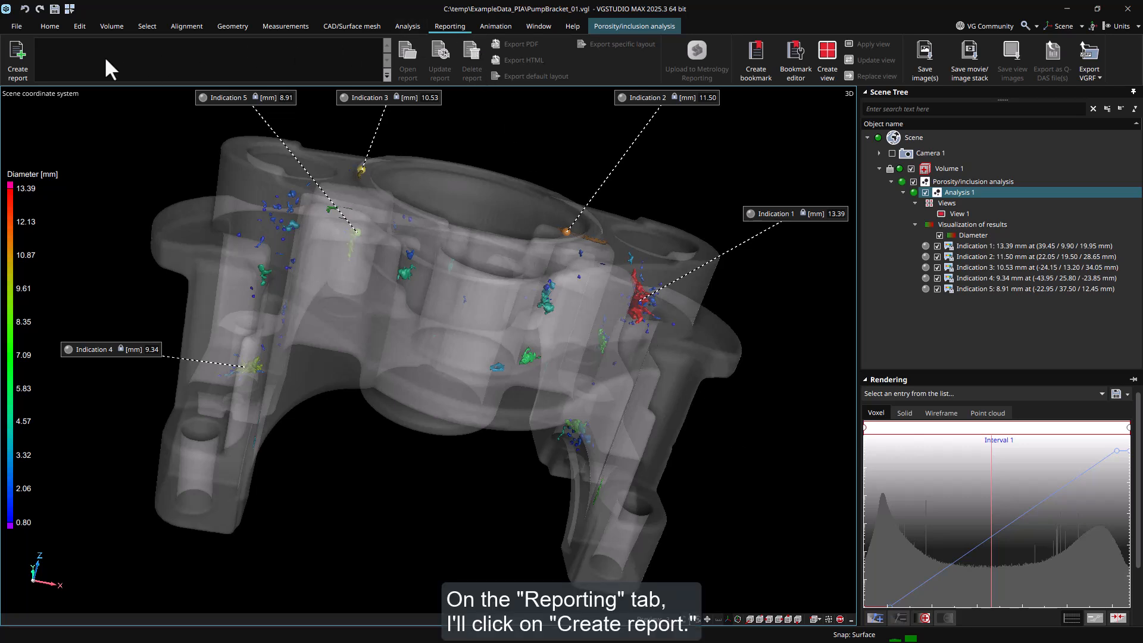
- Create a report with the settings and results of Analysis 1 in the built-in default layout, opened after creation
{"action": "left_click", "coordinate": [17, 69]}
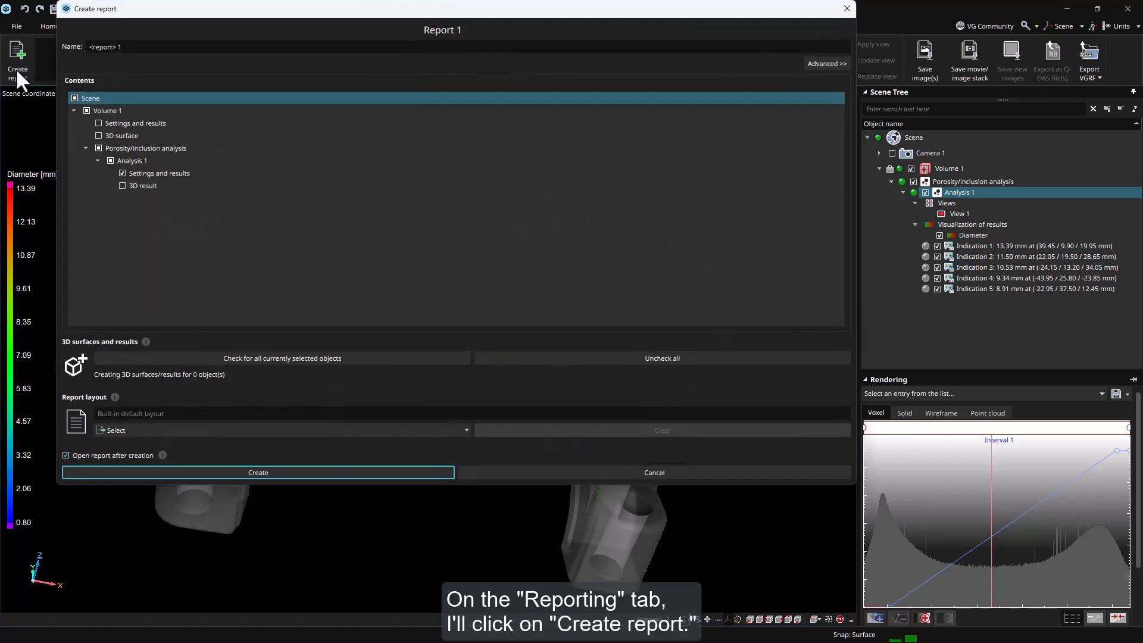
{"action": "left_click", "coordinate": [326, 473]}
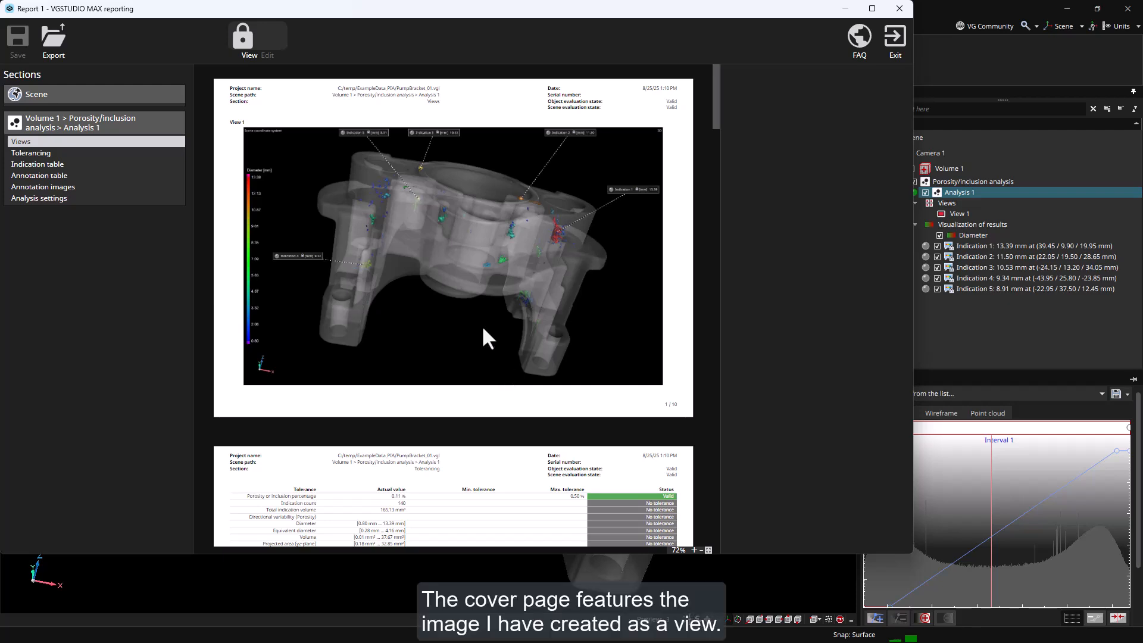
- Review the report pages from the cover view through tolerancing, indication and annotation tables, annotation images and analysis settings, and return to the cover
{"action": "scroll", "coordinate": [482, 332], "scroll_direction": "down", "scroll_amount": 5}
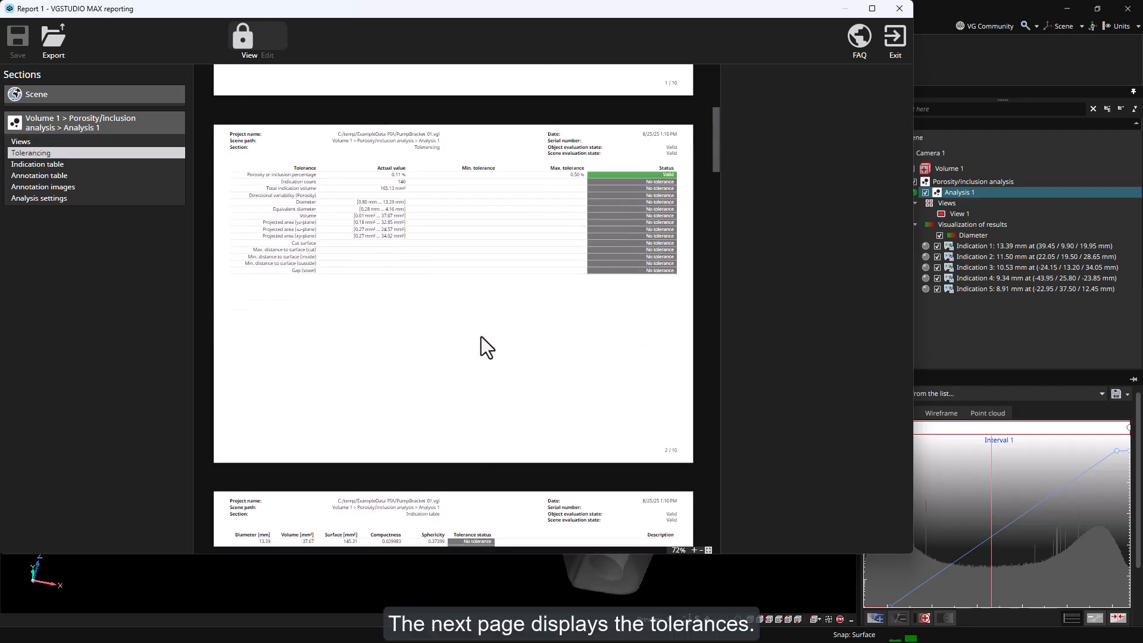
{"action": "scroll", "coordinate": [481, 337], "scroll_direction": "down", "scroll_amount": 6}
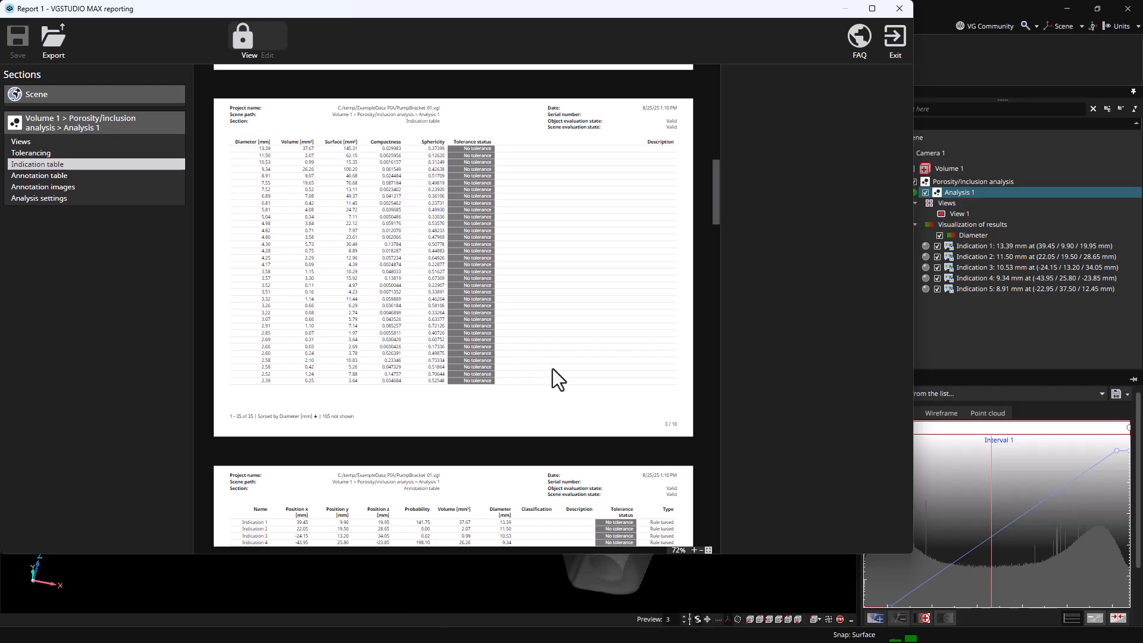
{"action": "scroll", "coordinate": [552, 369], "scroll_direction": "down", "scroll_amount": 2}
{"action": "scroll", "coordinate": [552, 369], "scroll_direction": "down", "scroll_amount": 10}
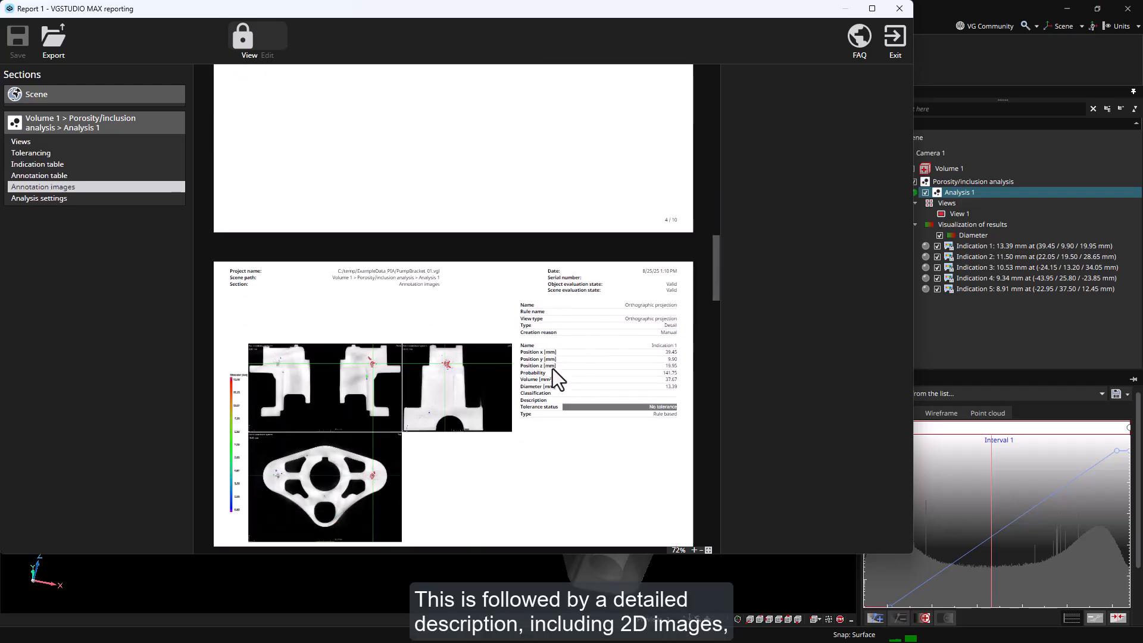
{"action": "scroll", "coordinate": [552, 369], "scroll_direction": "down", "scroll_amount": 9}
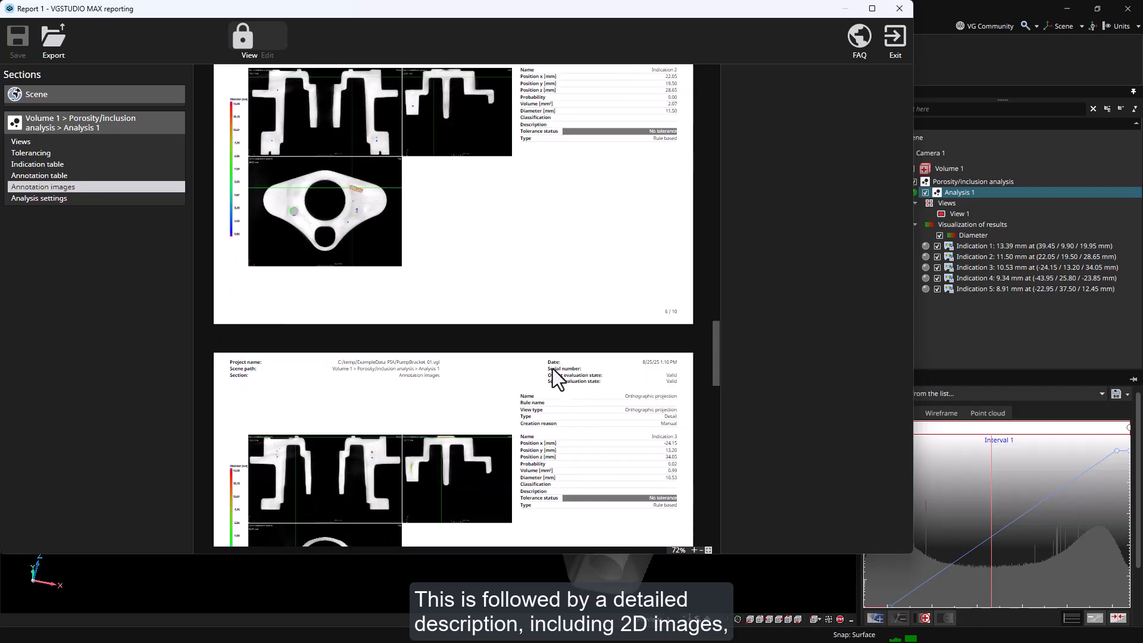
{"action": "scroll", "coordinate": [552, 369], "scroll_direction": "down", "scroll_amount": 15}
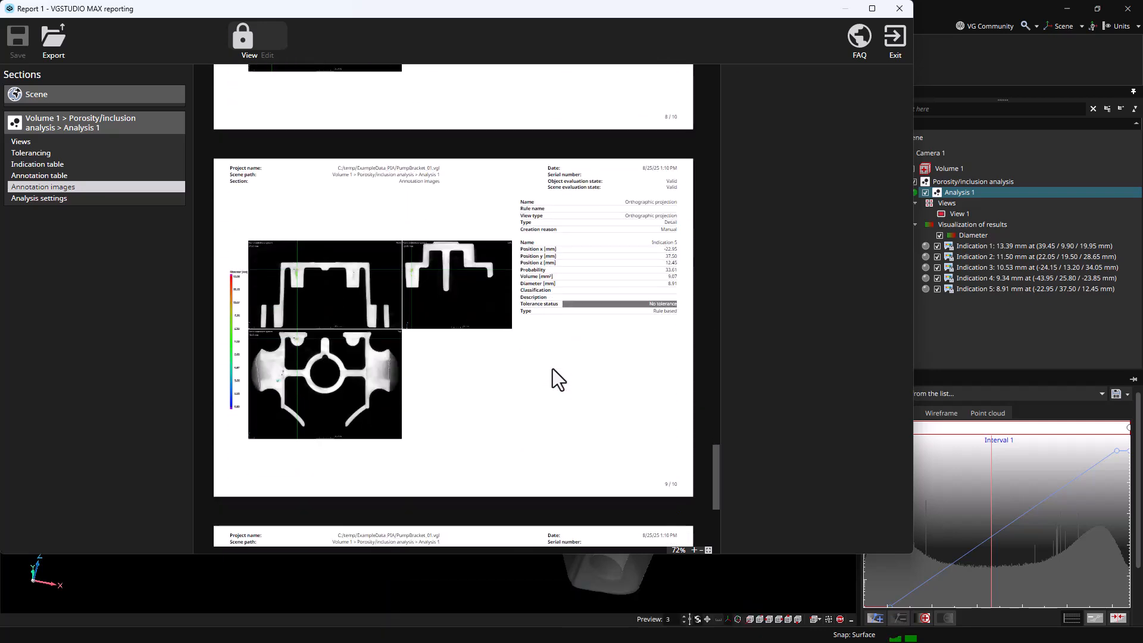
{"action": "scroll", "coordinate": [552, 369], "scroll_direction": "down", "scroll_amount": 8}
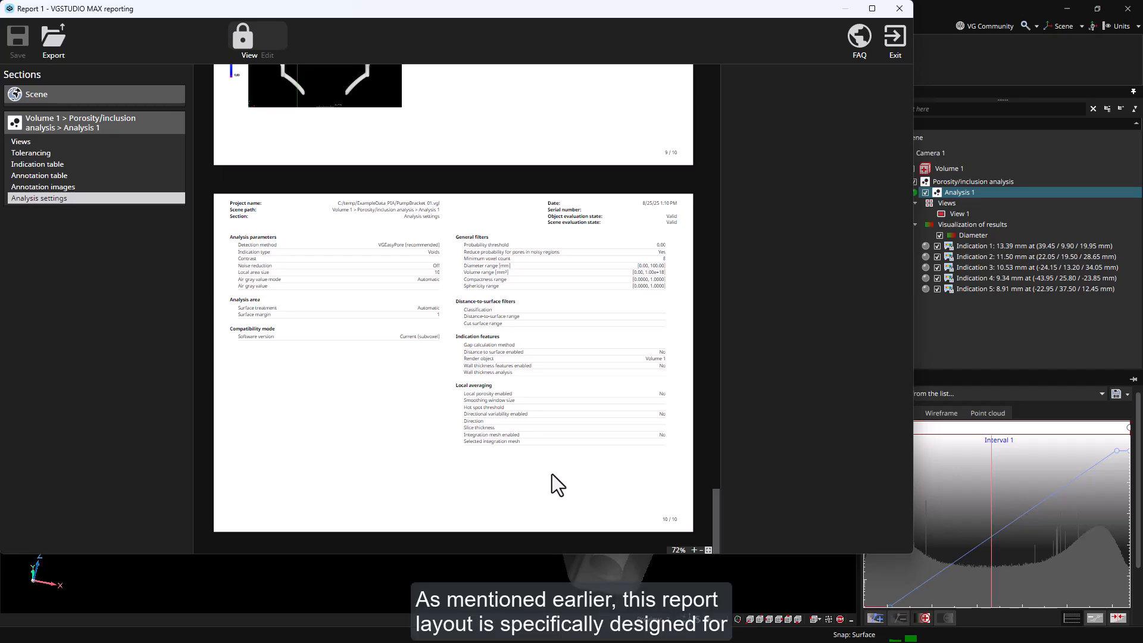
{"action": "left_click_drag", "start_coordinate": [713, 524], "coordinate": [716, 97]}
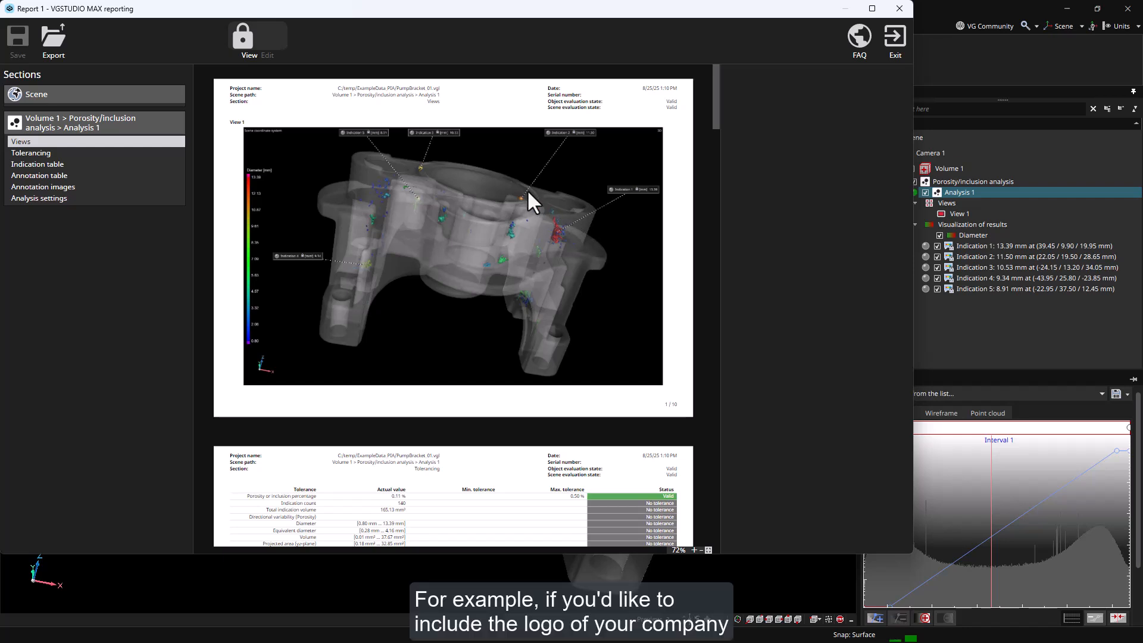
- Insert the Hexagon_logo_vert_black image into the report's background, place it in the page header, and leave edit mode
{"action": "left_click", "coordinate": [279, 48]}
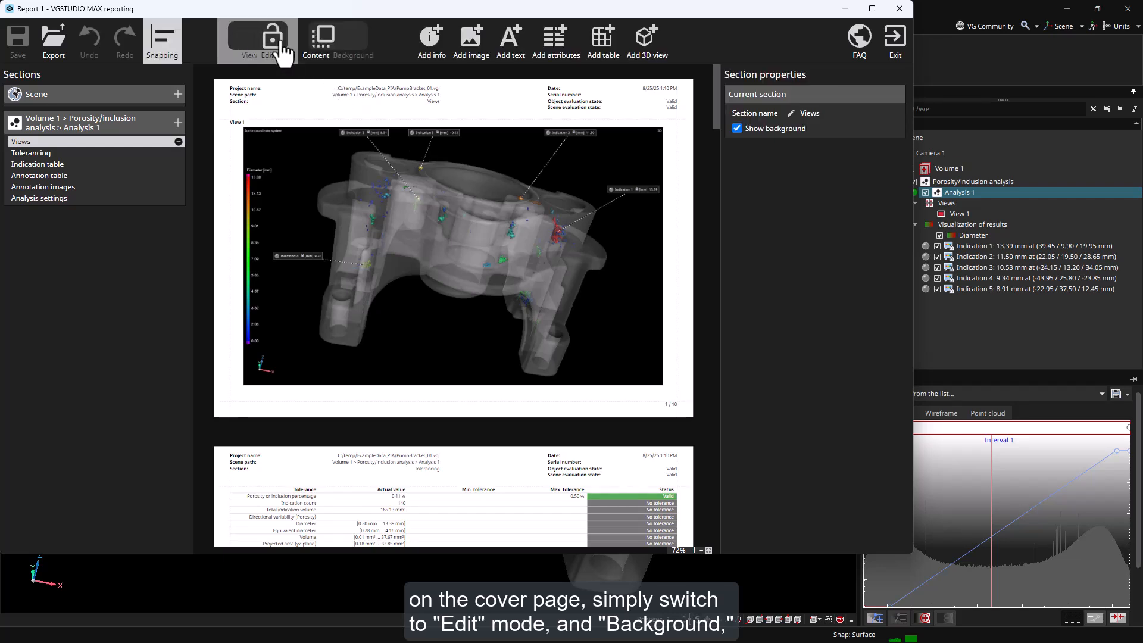
{"action": "left_click", "coordinate": [360, 48]}
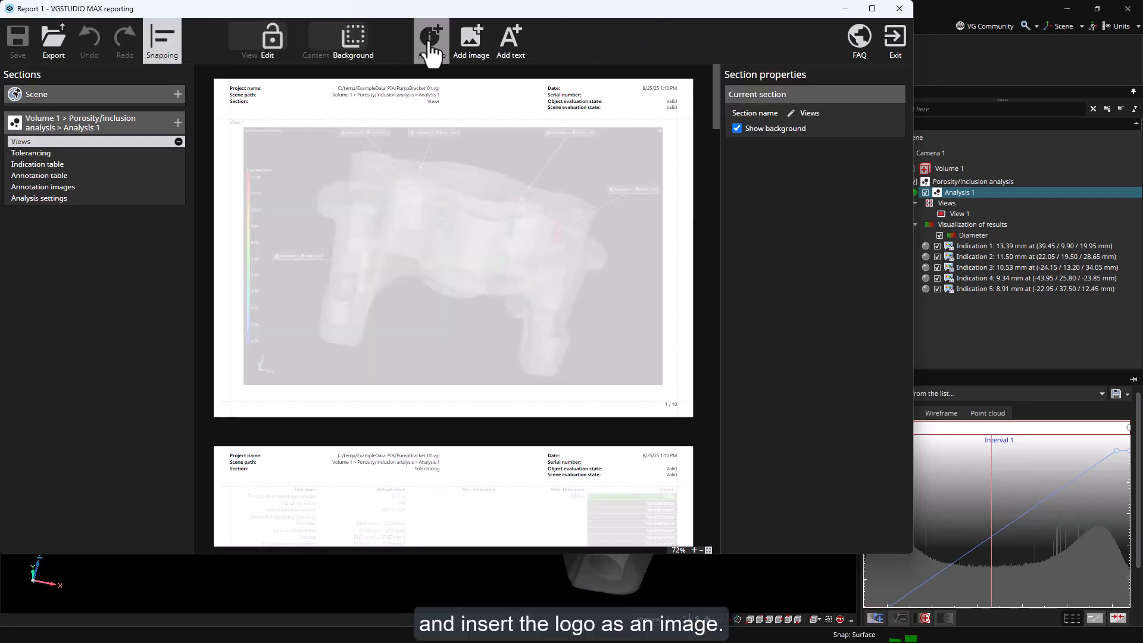
{"action": "left_click", "coordinate": [470, 39]}
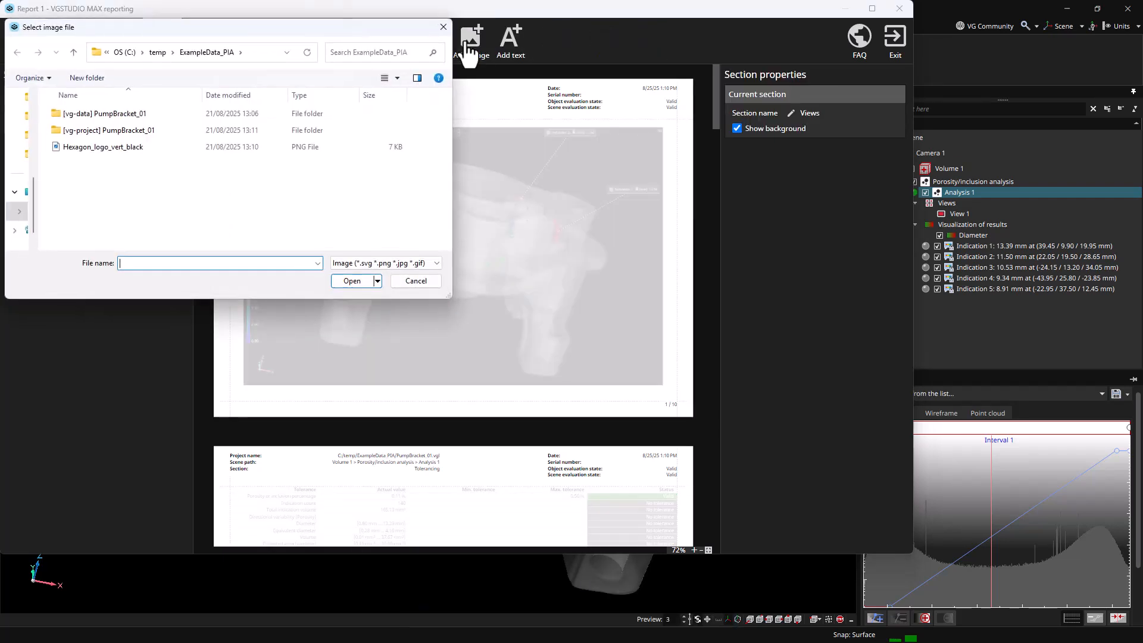
{"action": "double_click", "coordinate": [146, 147]}
{"action": "left_click_drag", "start_coordinate": [676, 401], "coordinate": [524, 123]}
{"action": "left_click", "coordinate": [538, 205]}
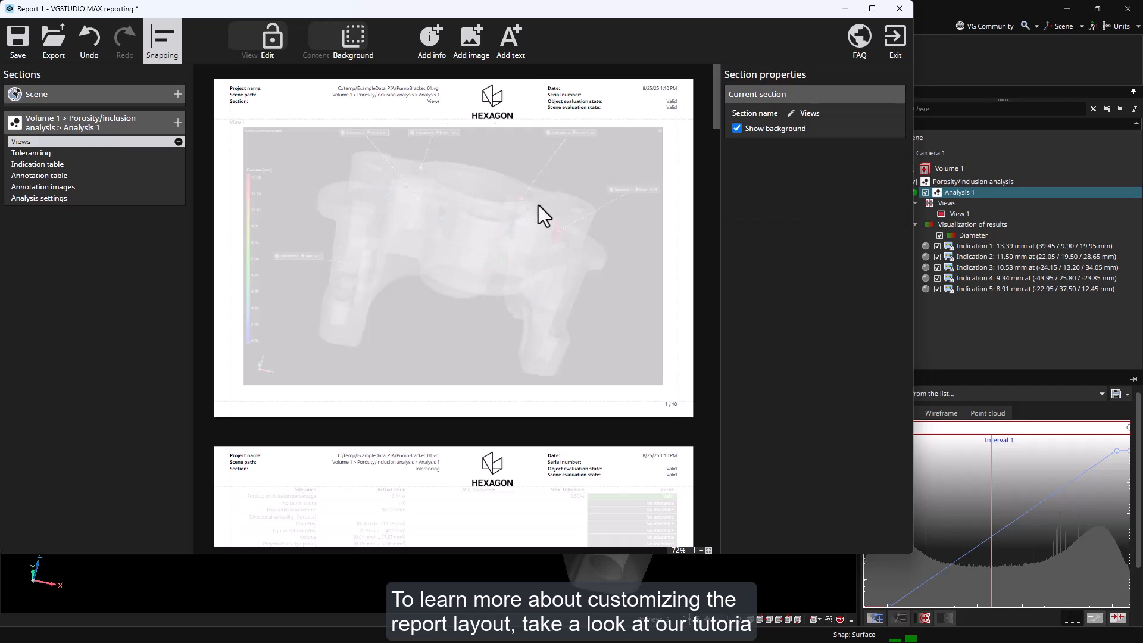
{"action": "left_click", "coordinate": [271, 37]}
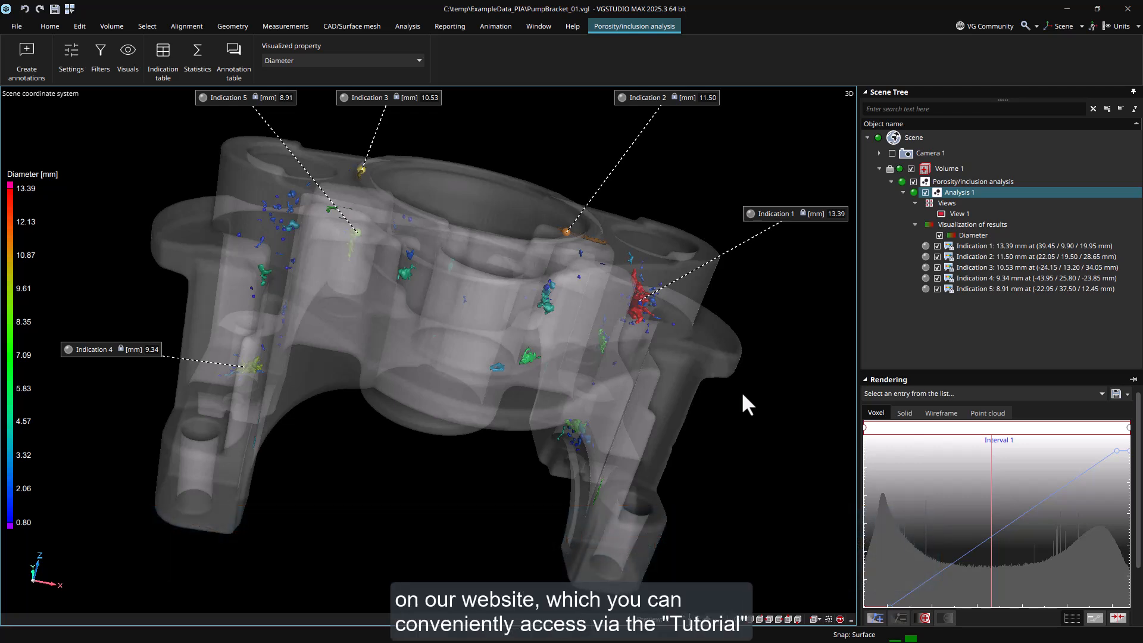
- Open the dialog of Analysis 1 and show the list of available tutorials from the program's help
{"action": "double_click", "coordinate": [978, 192]}
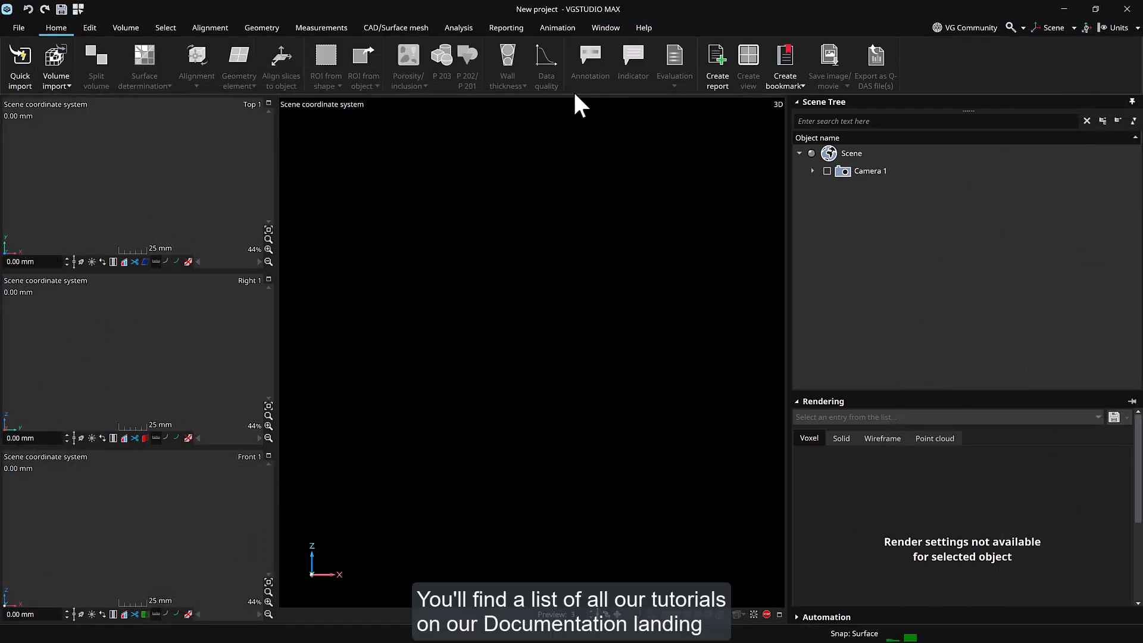
{"action": "left_click", "coordinate": [644, 27]}
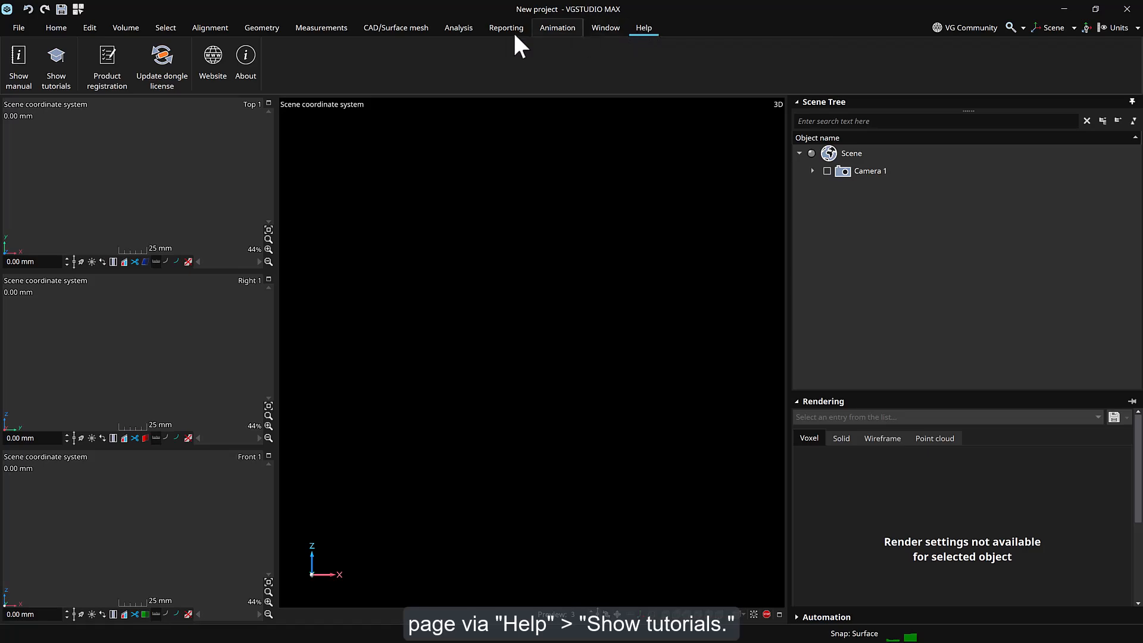
{"action": "left_click", "coordinate": [66, 80]}
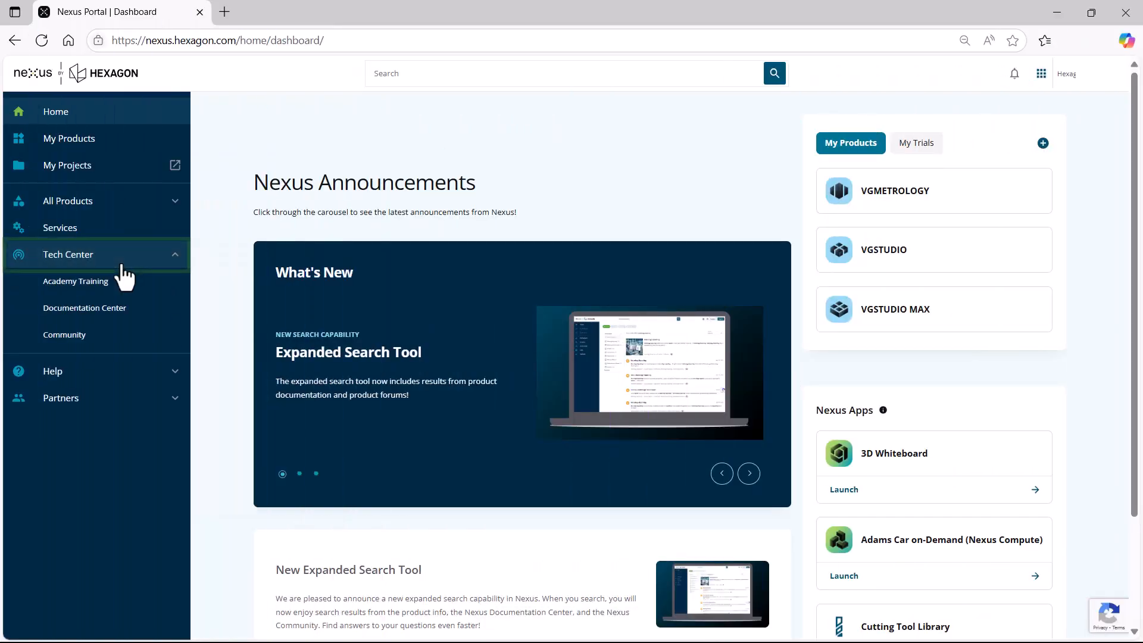
- Switch to the Nexus portal in the browser and visit the Academy Training and the VG software community
{"action": "left_click", "coordinate": [119, 287]}
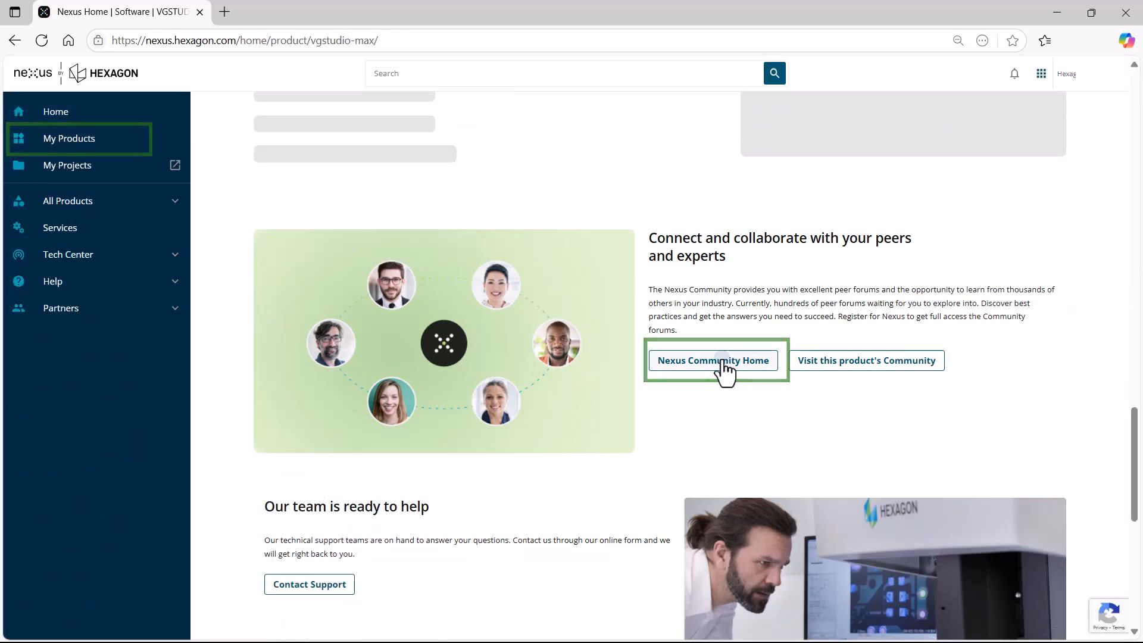
{"action": "left_click", "coordinate": [722, 360]}
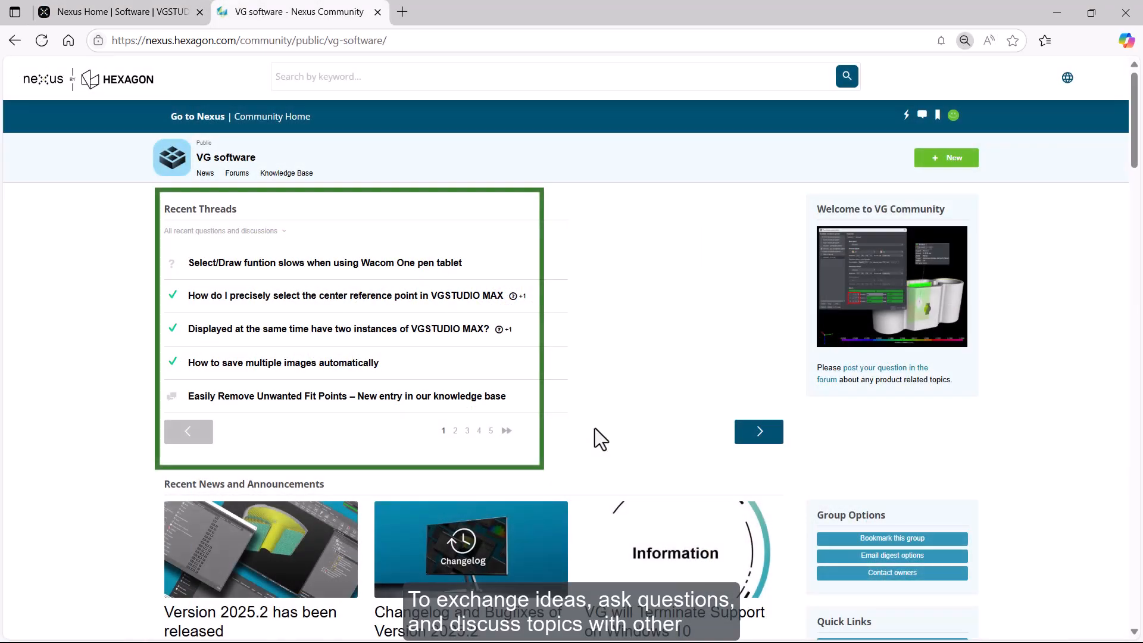